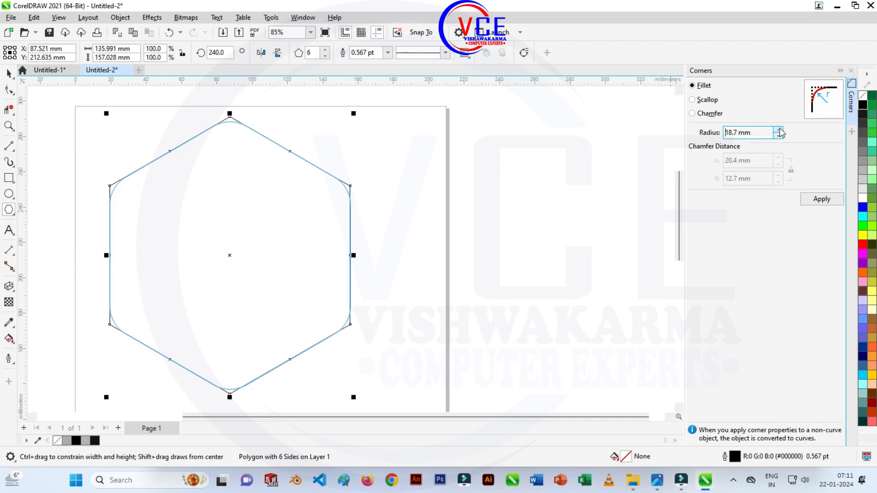
Round all corners of the hexagon with a 19 mm fillet
click(820, 199)
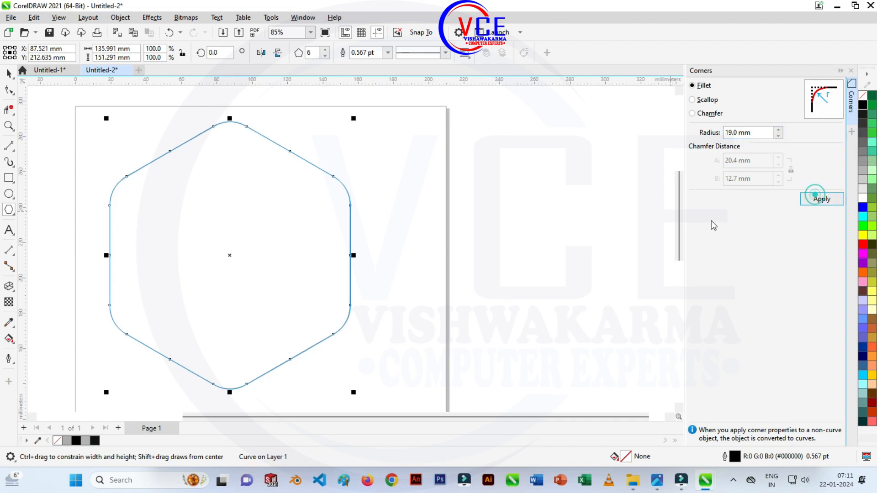
key(F10)
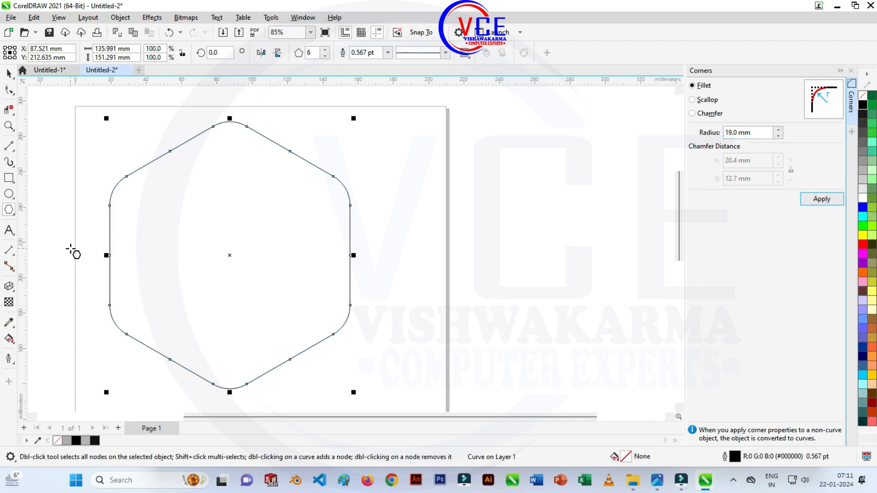
scroll(75, 250, up, 1)
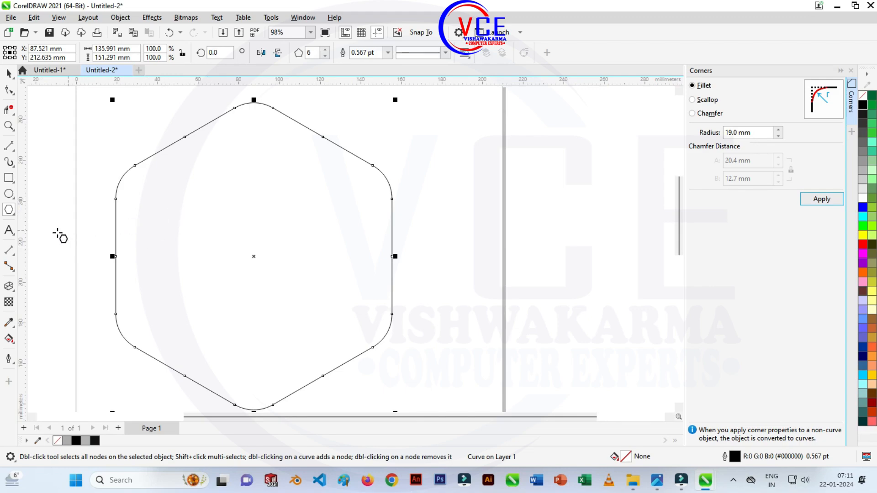
Apply an inside contour to the rounded hexagon with 6 steps and a 7.825 mm offset
click(11, 288)
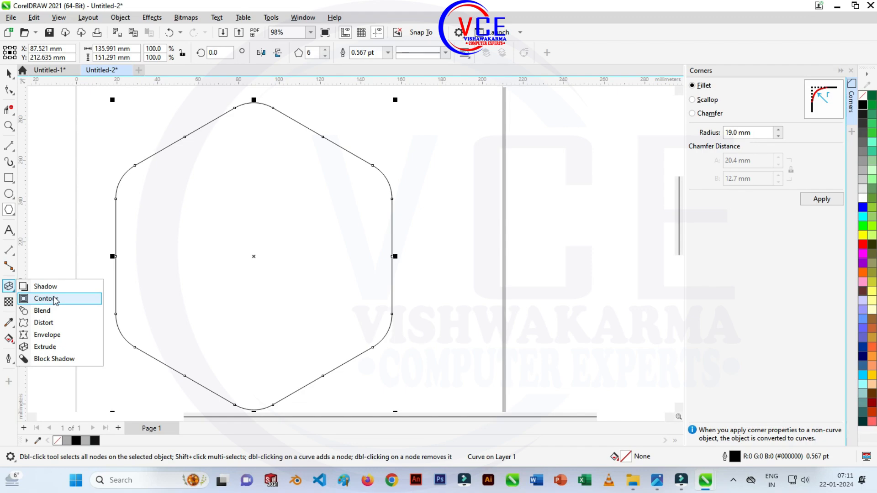
click(152, 18)
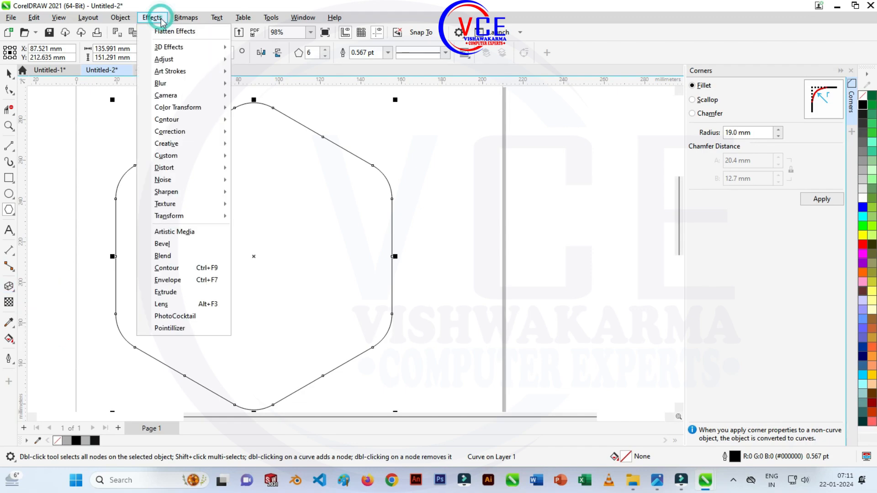
click(165, 270)
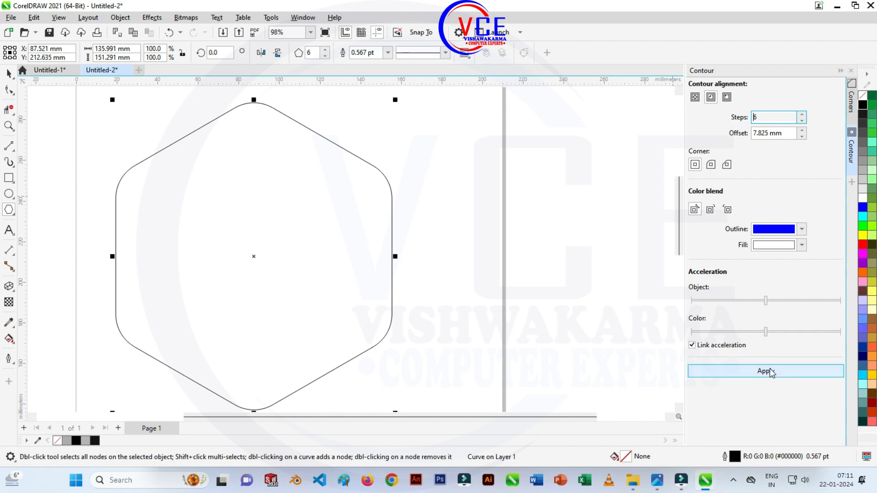
click(711, 97)
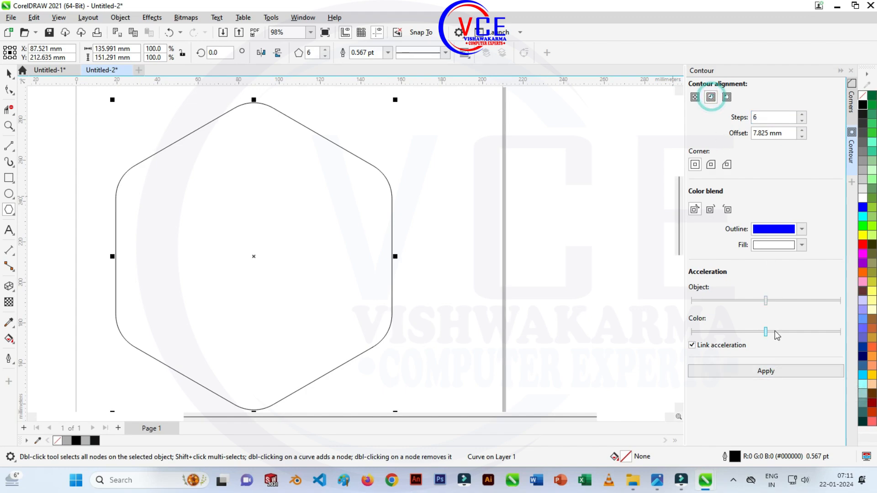
click(772, 373)
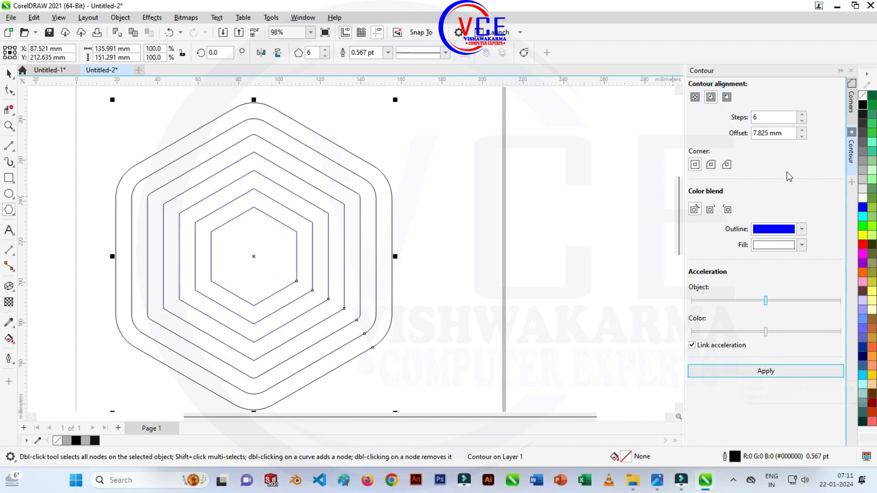
Reapply the contour with 5 steps, trying a 7.325 mm offset before settling on 7.825 mm
click(801, 136)
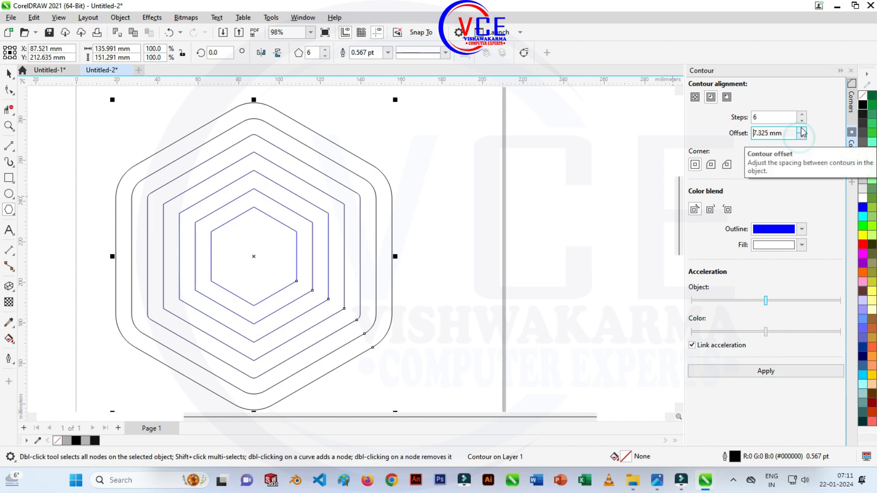
click(801, 121)
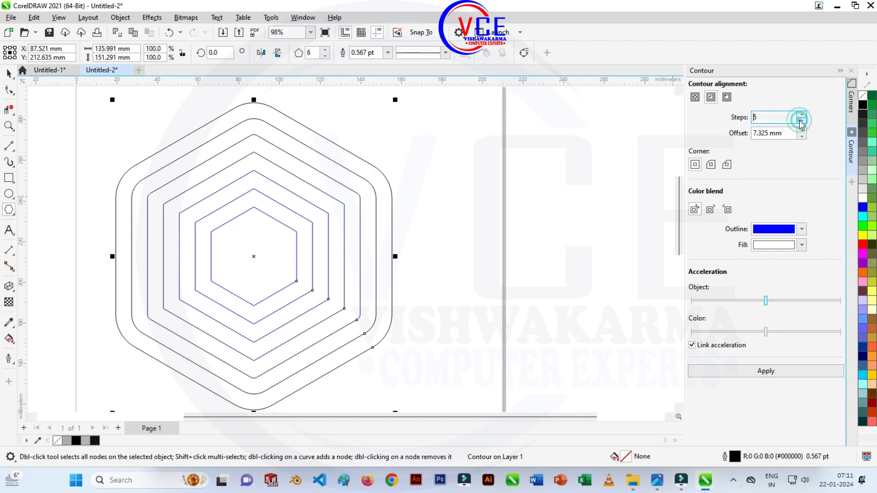
click(772, 371)
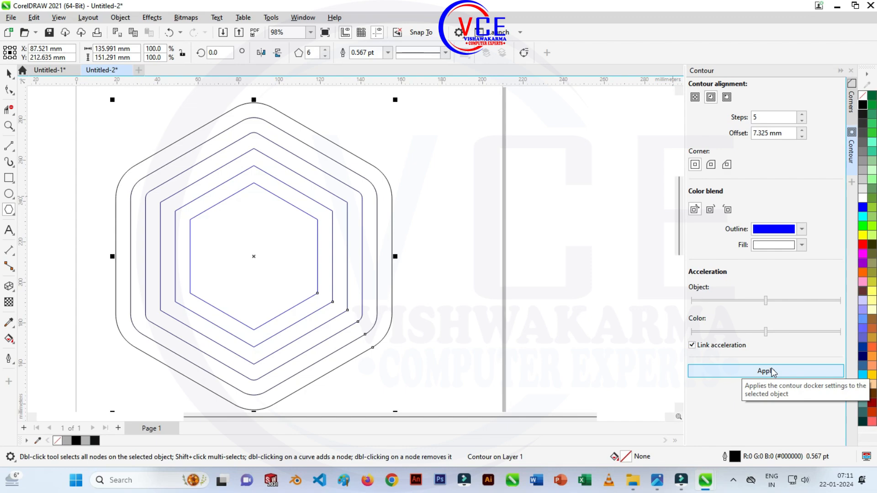
click(802, 130)
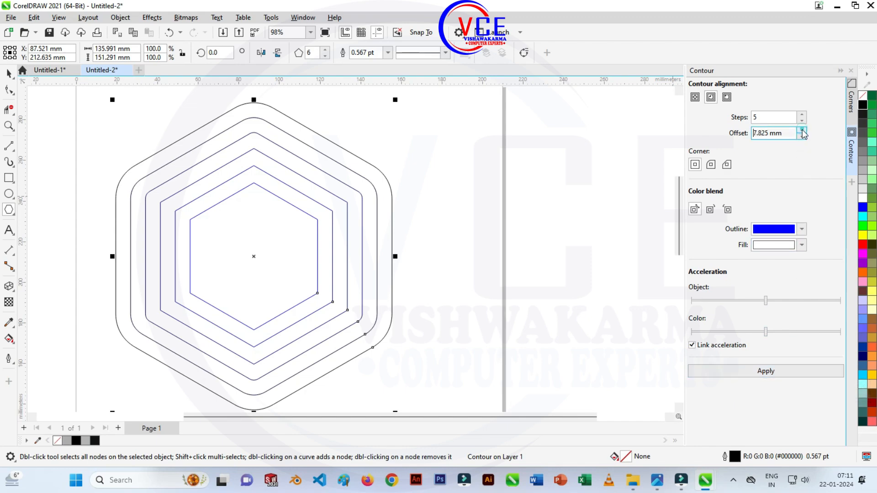
click(770, 371)
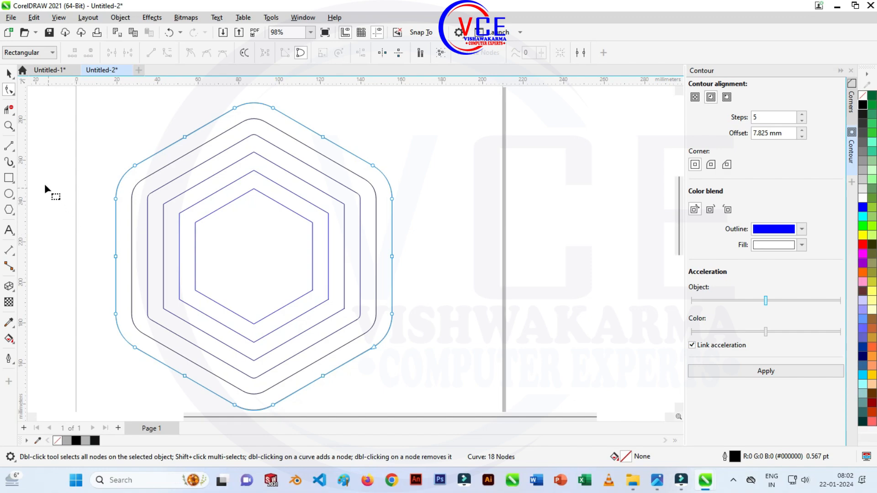
Draw a horizontal line through the innermost hexagon's two lower side corners, extended past both sides of the outer hexagon to about 172 mm
click(8, 146)
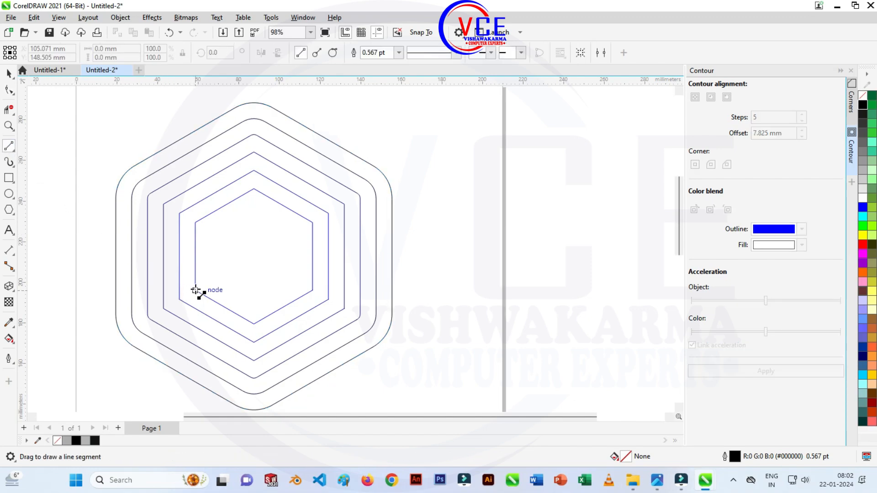
drag(195, 290, 313, 292)
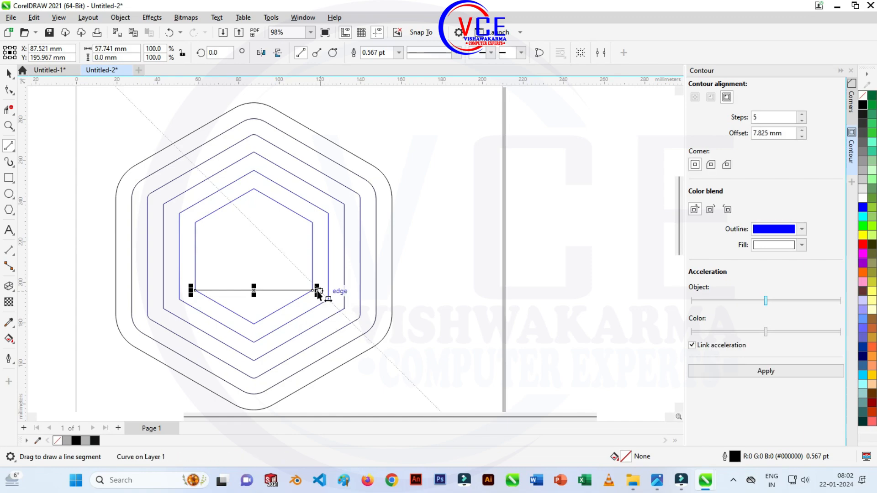
drag(392, 293, 449, 292)
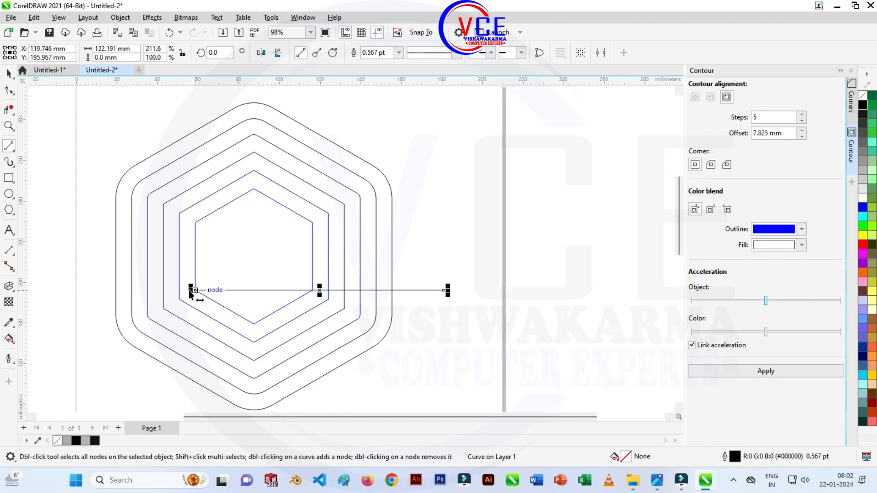
drag(189, 292, 87, 292)
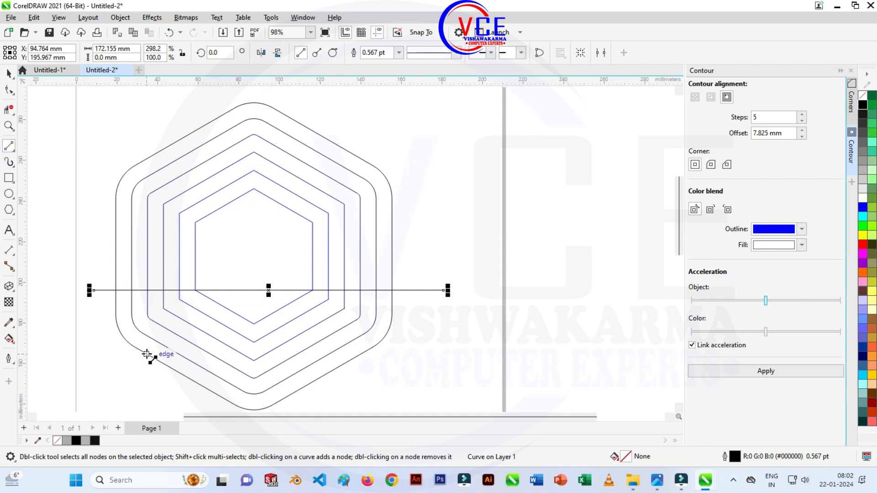
Draw a line about 122 mm long from the outer hexagon's lower-left edge to its right side's lower node, and bend it upward into an arc
mouse_move(147, 354)
mouse_down()
mouse_move(216, 354)
mouse_move(163, 346)
mouse_move(147, 354)
mouse_move(227, 351)
mouse_move(392, 314)
mouse_up()
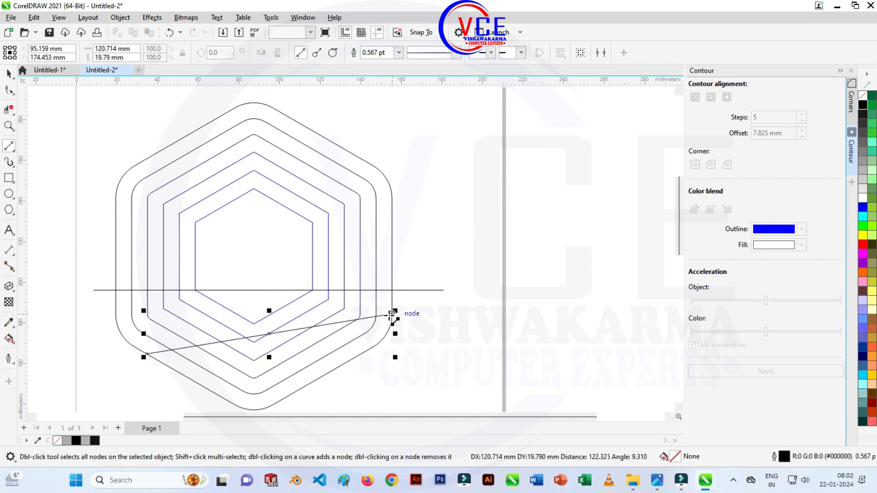
click(11, 91)
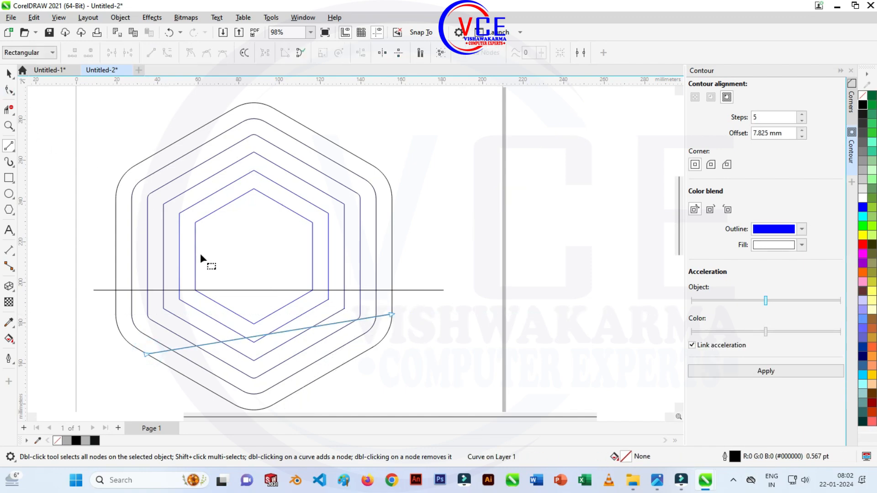
click(287, 330)
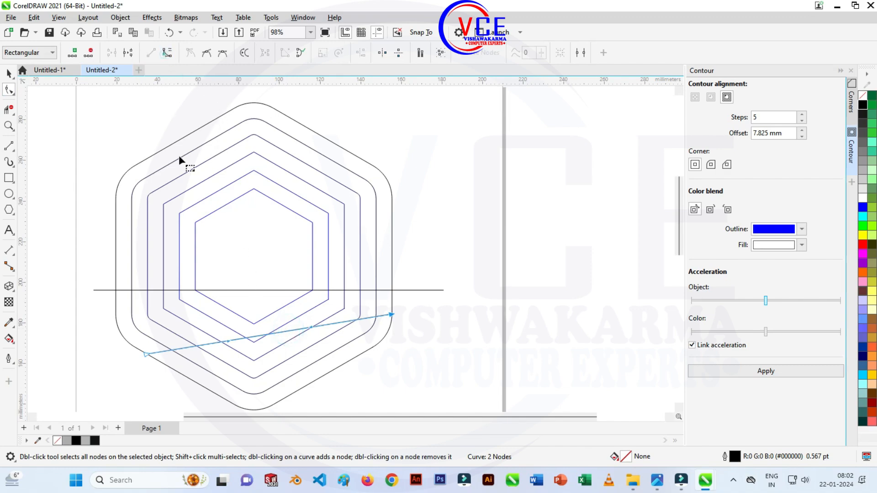
drag(257, 335, 253, 324)
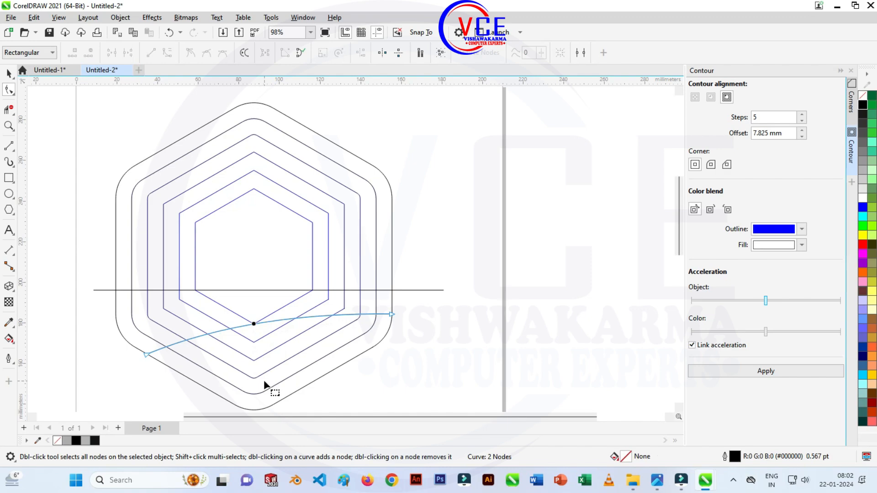
Draw a second line about 93 mm long below the first arc, from the outer hexagon's lower-left edge to its right side, and bend it upward
click(10, 145)
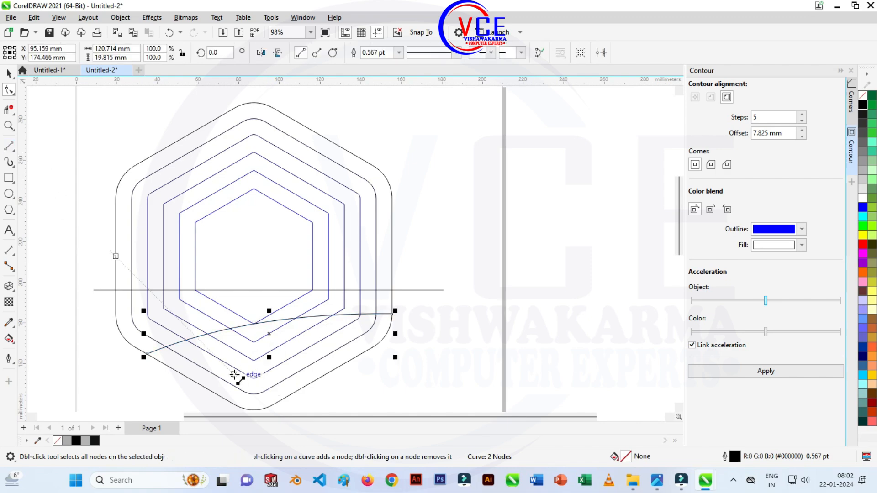
drag(215, 392, 391, 323)
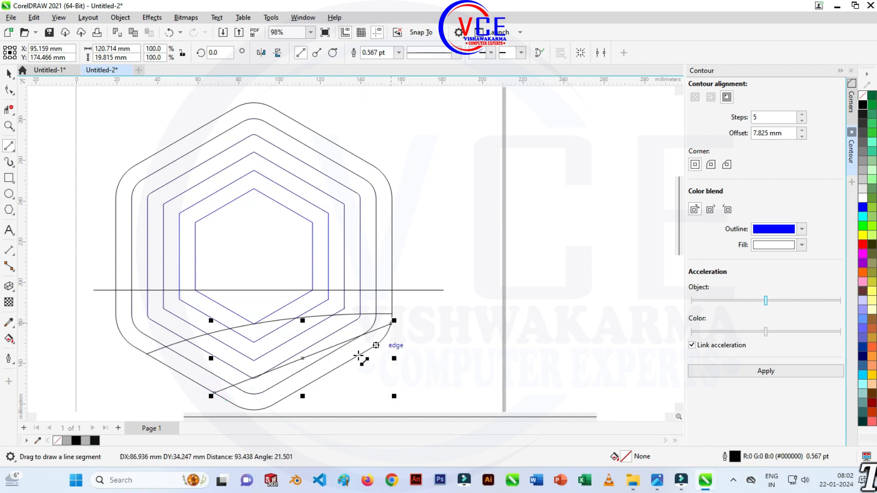
click(9, 90)
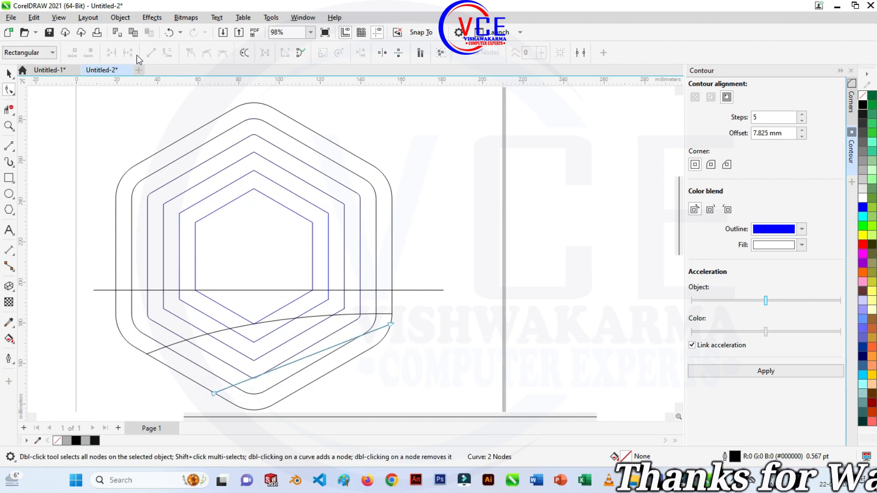
click(304, 357)
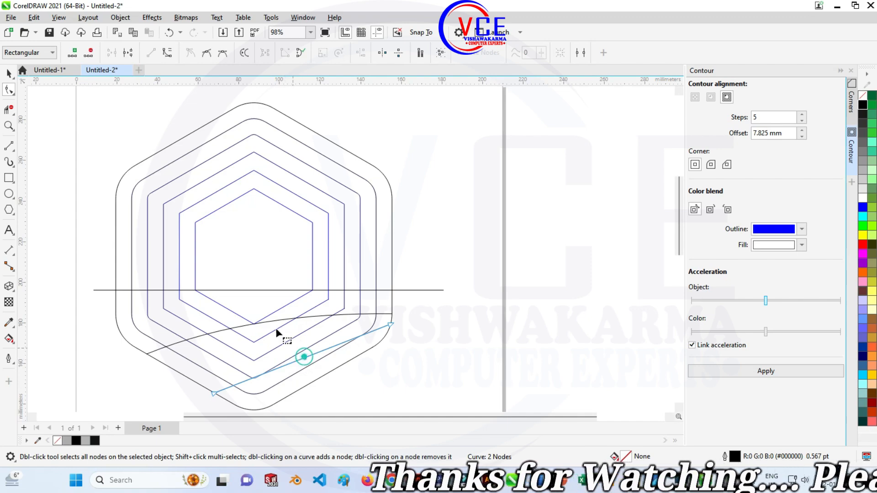
click(168, 52)
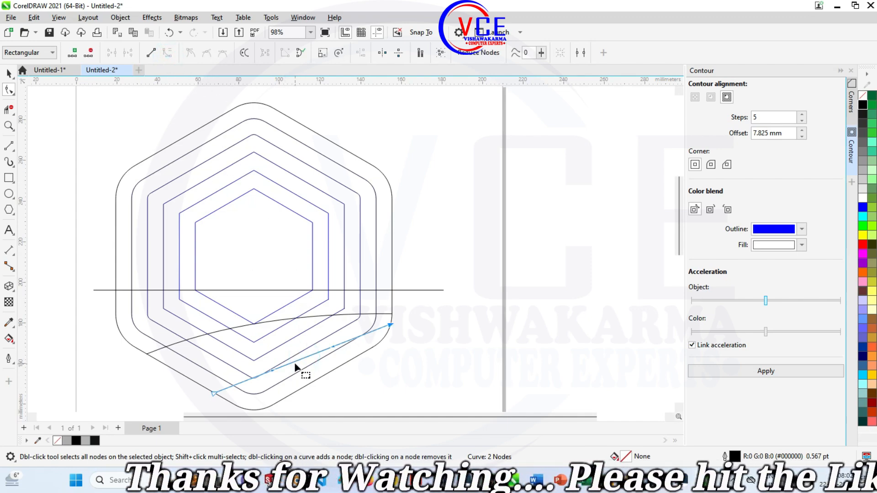
drag(294, 357, 290, 353)
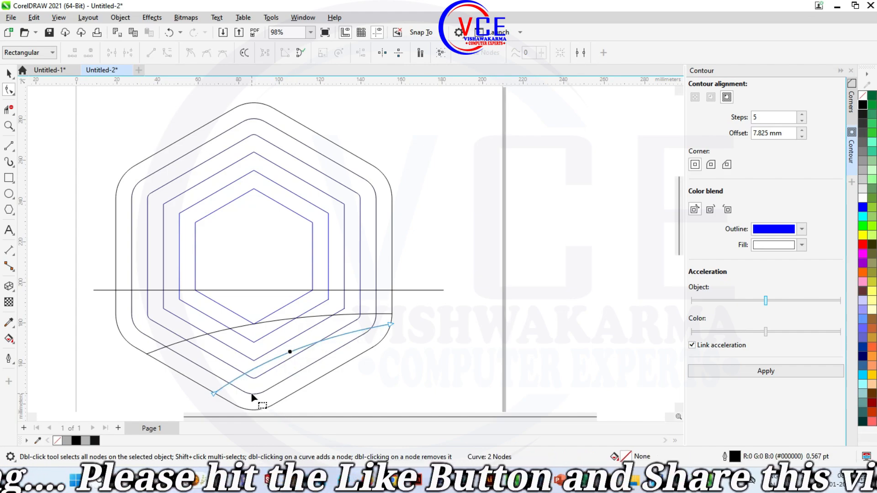
click(9, 74)
Fill the outermost, third and innermost hexagon bands above the horizontal line with gray (171, 171, 171) using Smart Fill
scroll(431, 154, down, 1)
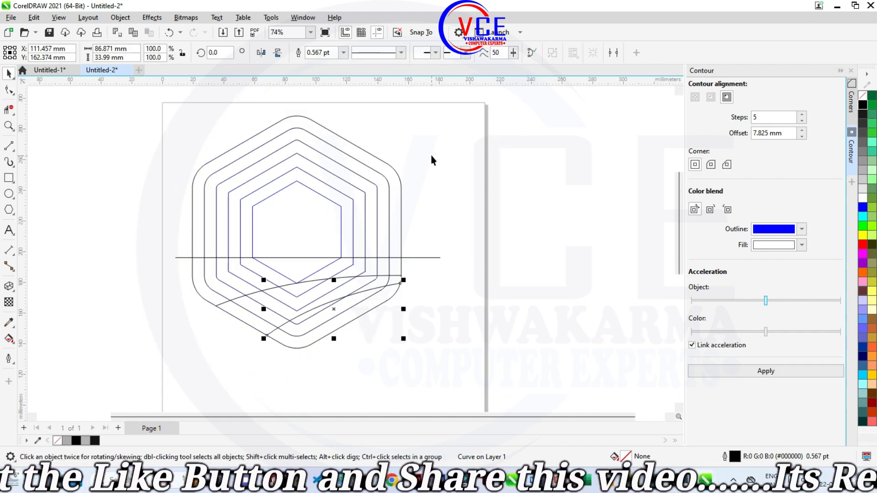
scroll(401, 238, up, 1)
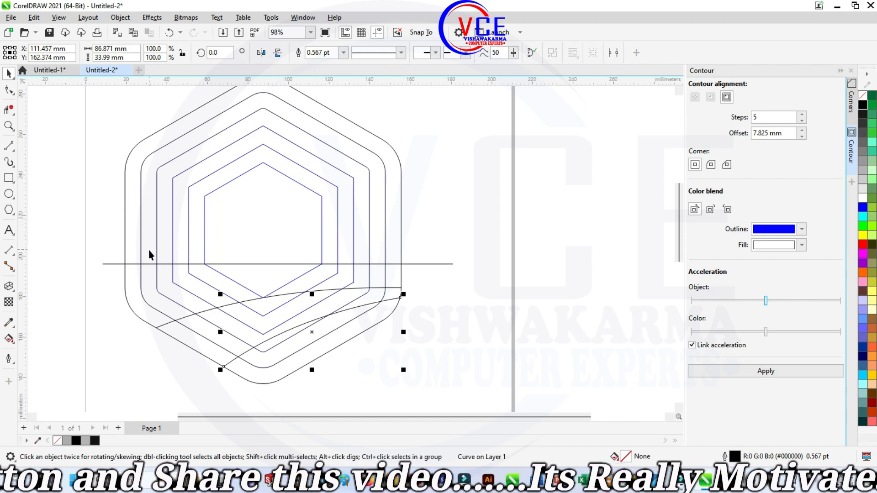
click(13, 344)
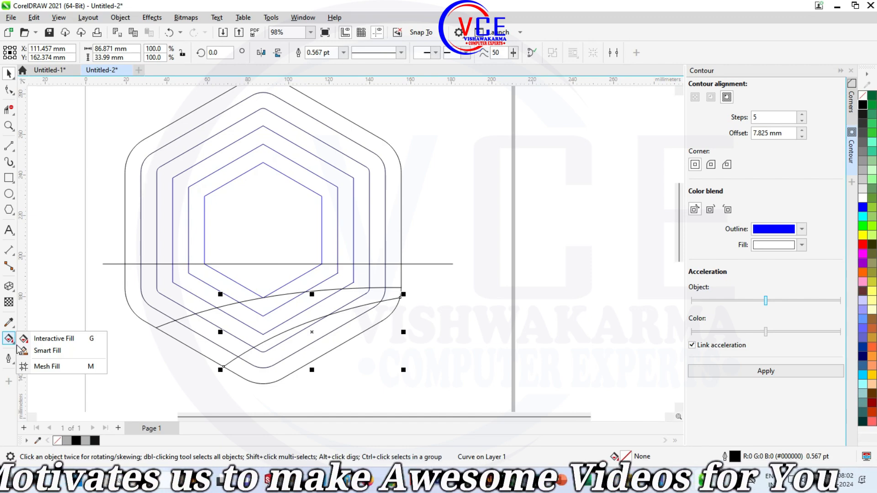
click(49, 350)
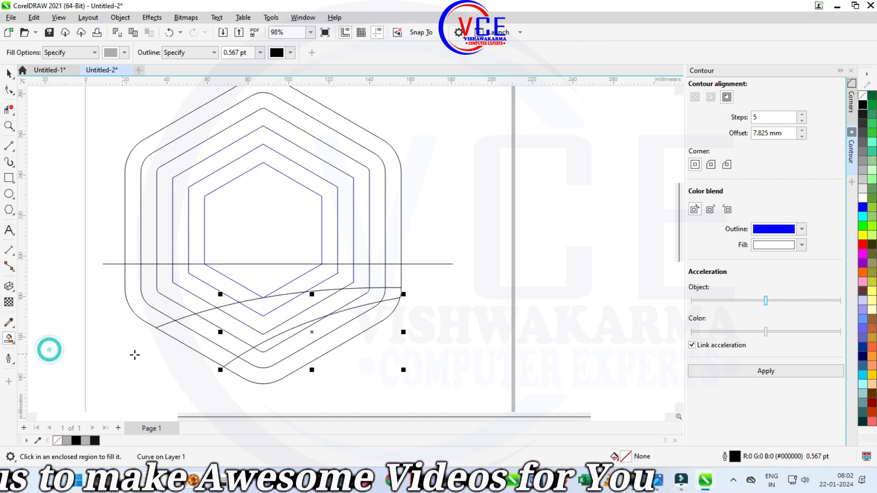
click(140, 146)
click(190, 164)
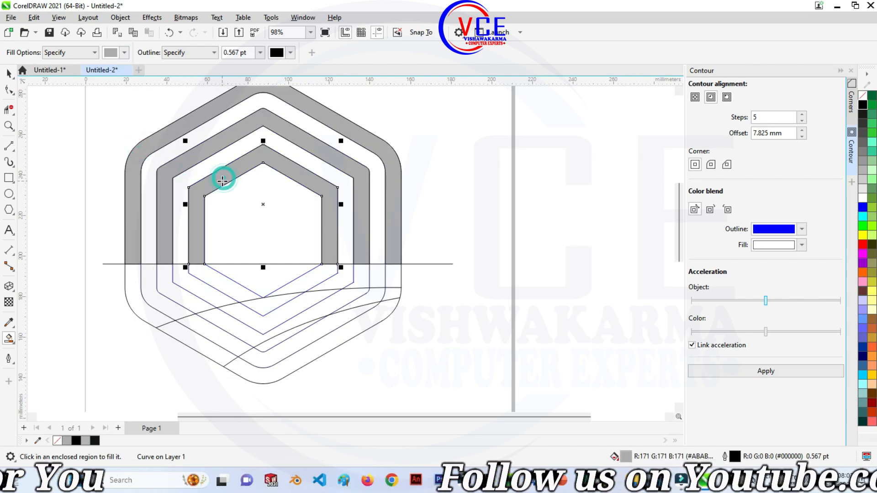
Smart Fill every region between the horizontal line and the upper arc, across the whole hexagon, with gray (171, 171, 171)
click(132, 289)
click(150, 286)
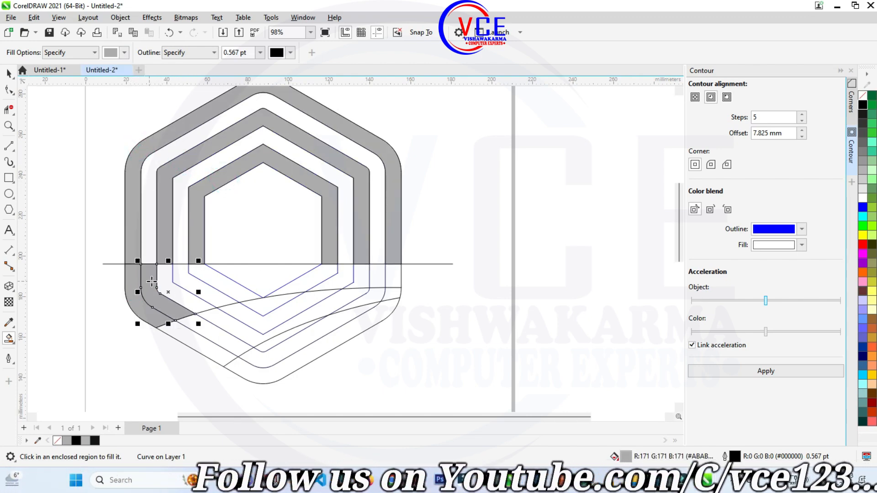
click(164, 280)
click(188, 276)
click(211, 276)
click(246, 275)
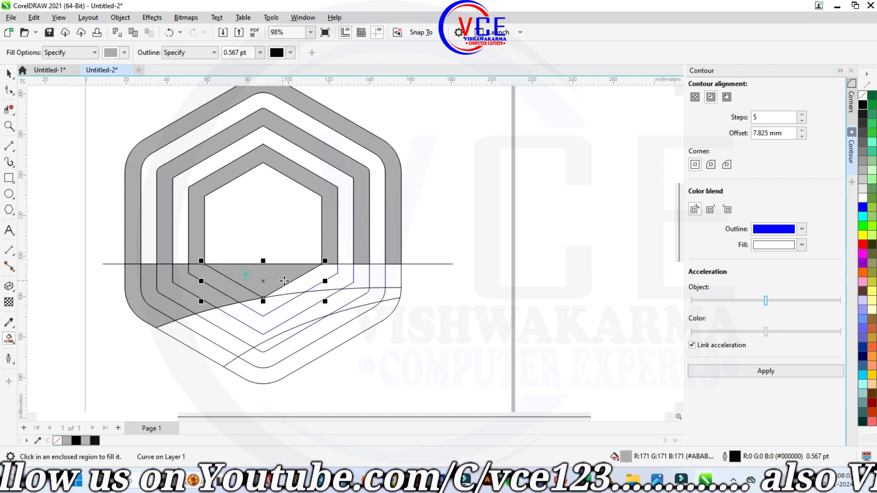
click(311, 284)
click(348, 278)
click(361, 279)
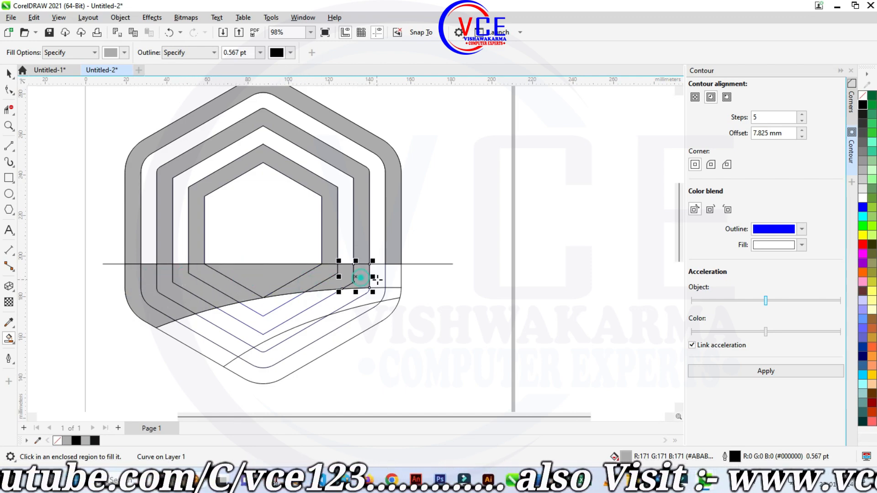
click(377, 278)
click(394, 276)
Smart Fill the three regions below the second arc with the same gray (171, 171, 171)
click(388, 301)
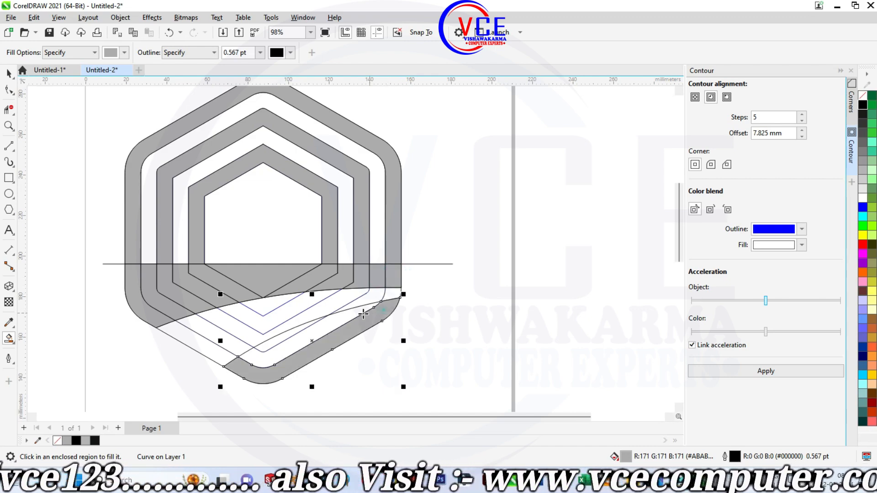
click(322, 322)
click(282, 339)
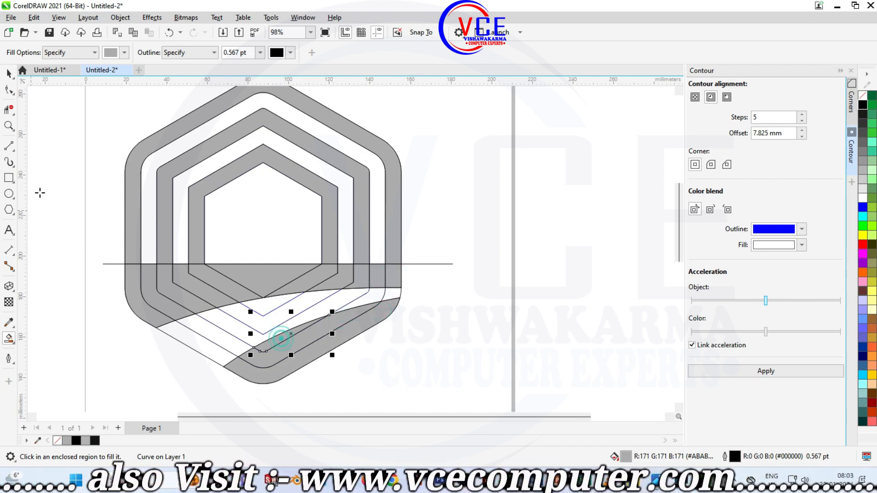
Delete the horizontal dividing line and the original hexagon contour group, keeping only the gray filled shapes
click(9, 73)
click(111, 264)
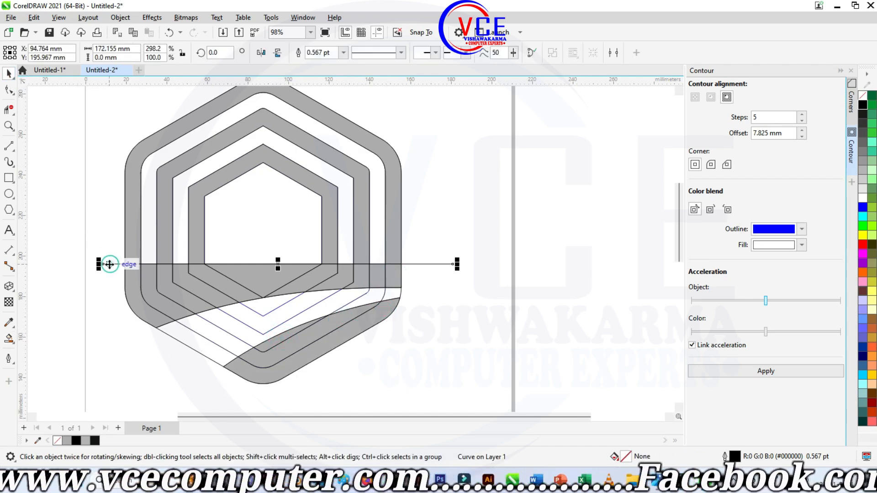
key(Delete)
click(233, 317)
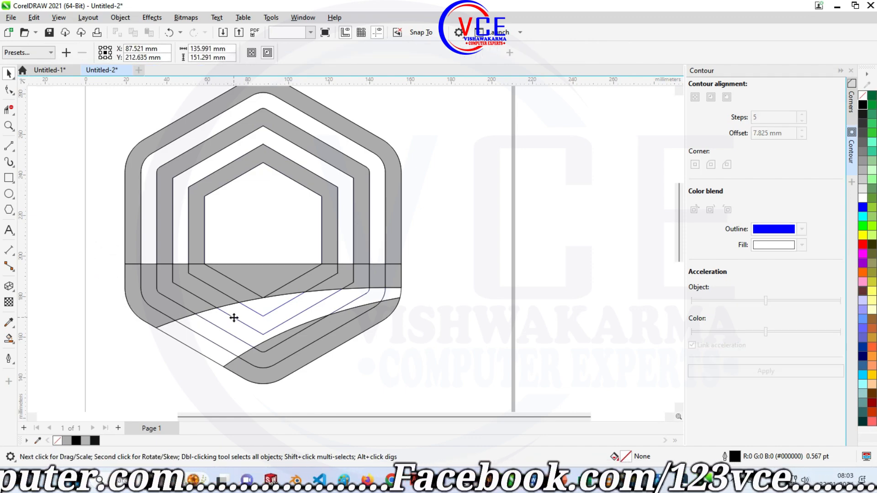
key(Delete)
Try welding the separate lower pieces into one shape filled with gray (179, 179, 179), and undo both changes
scroll(122, 284, down, 2)
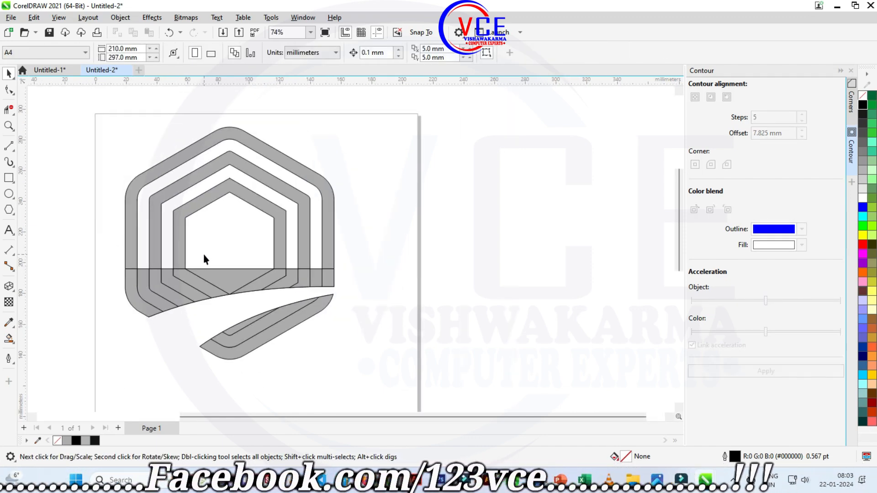
scroll(204, 254, up, 1)
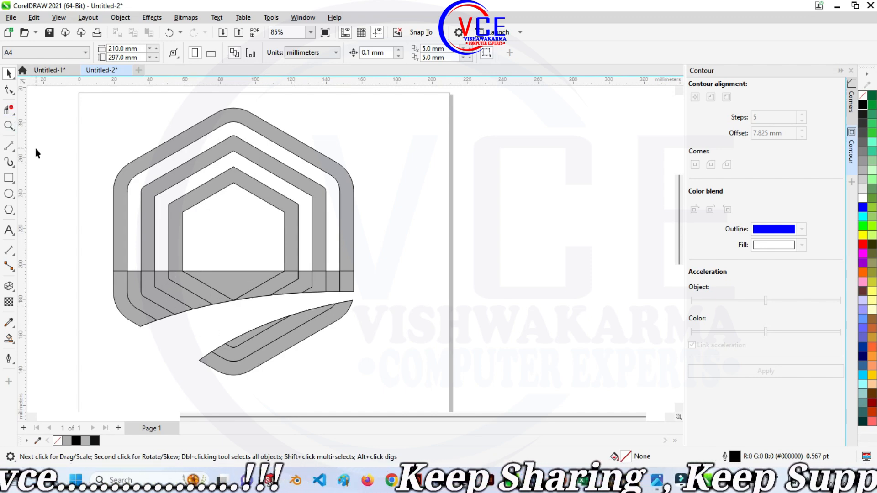
drag(370, 312, 184, 370)
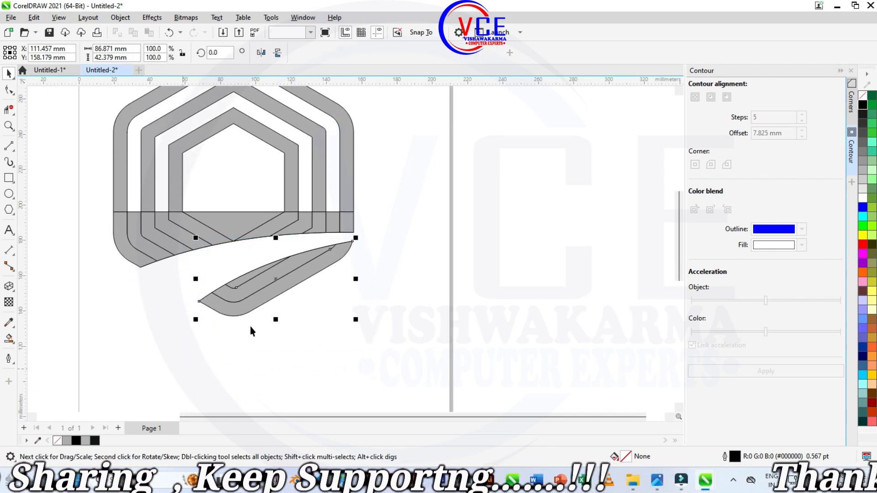
click(323, 54)
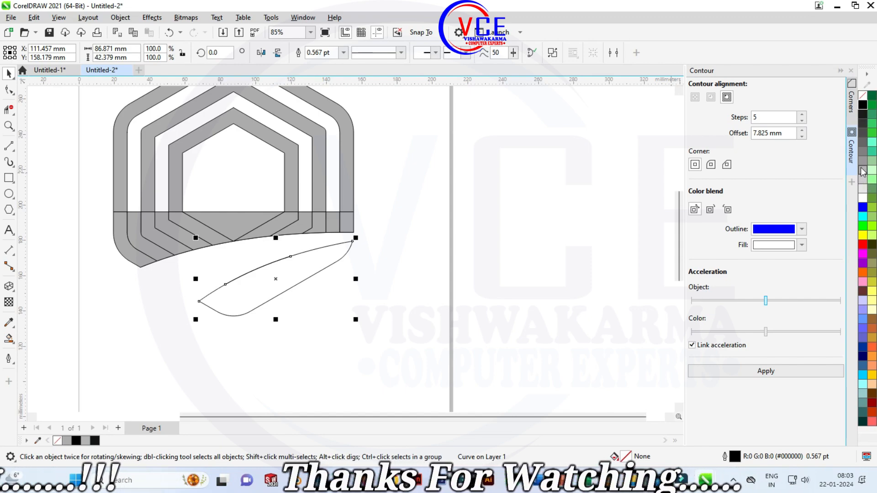
click(866, 181)
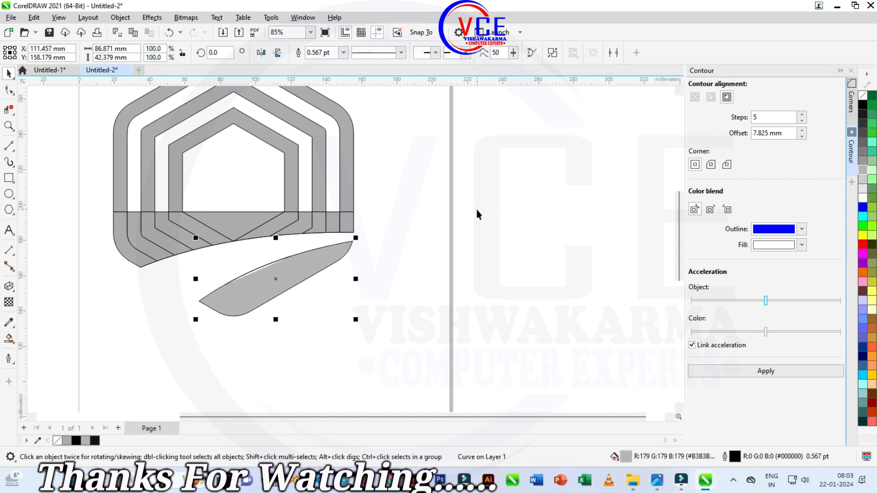
key(ctrl+z)
key(ctrl+z)
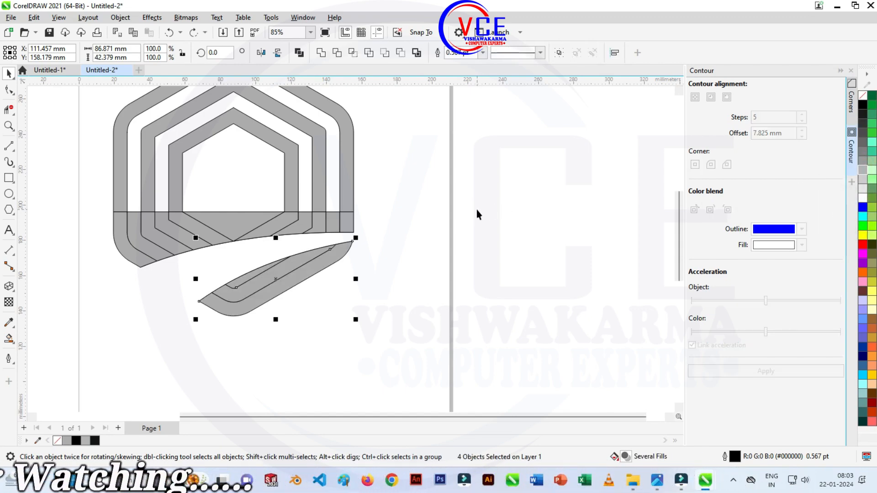
Remove all inner line segments from the lower leaf-shaped piece with Virtual Segment Delete, leaving only its outline
click(9, 110)
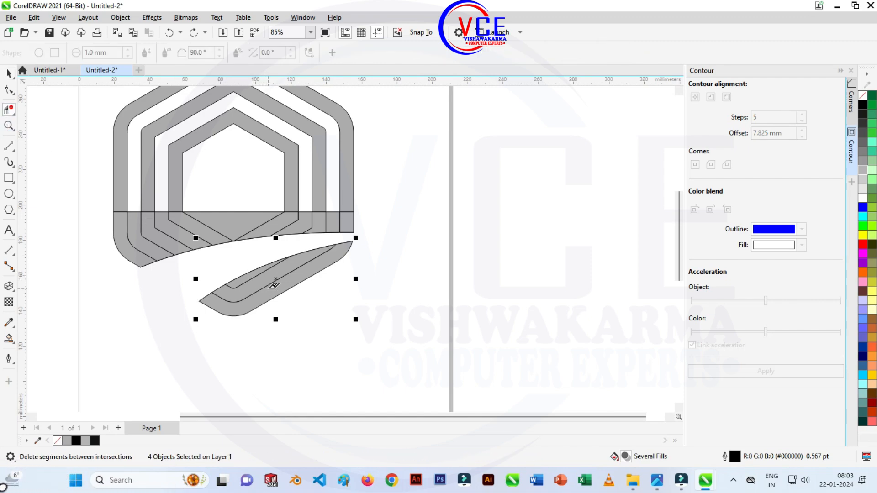
click(268, 276)
click(261, 271)
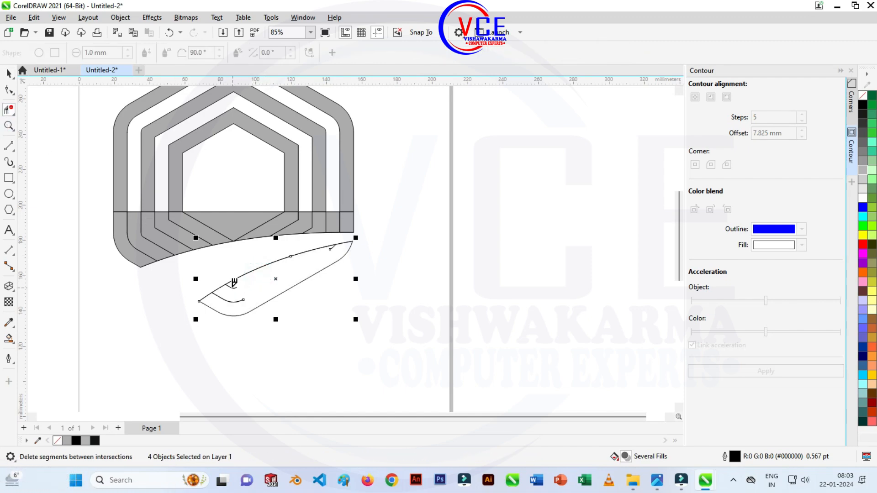
click(232, 288)
click(228, 286)
click(239, 303)
click(223, 297)
click(333, 247)
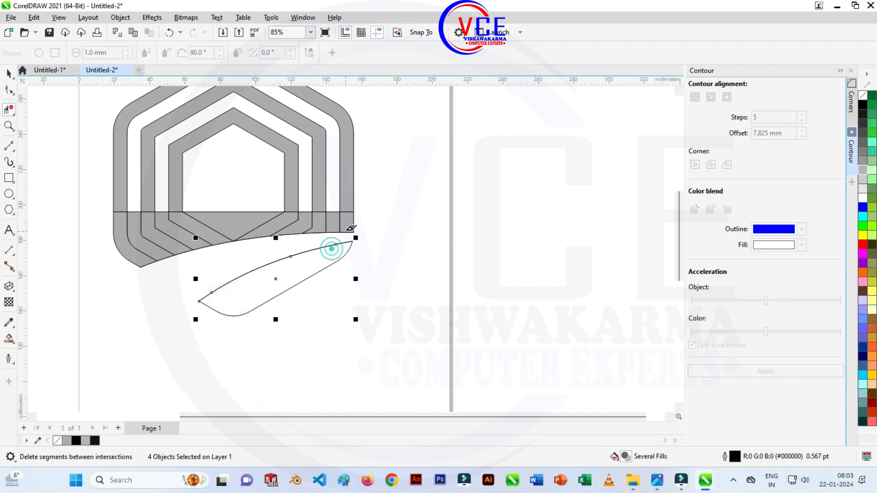
Remove the dividing segments in the right half of the main shape's lower band and beneath its right-hand stripes
click(348, 211)
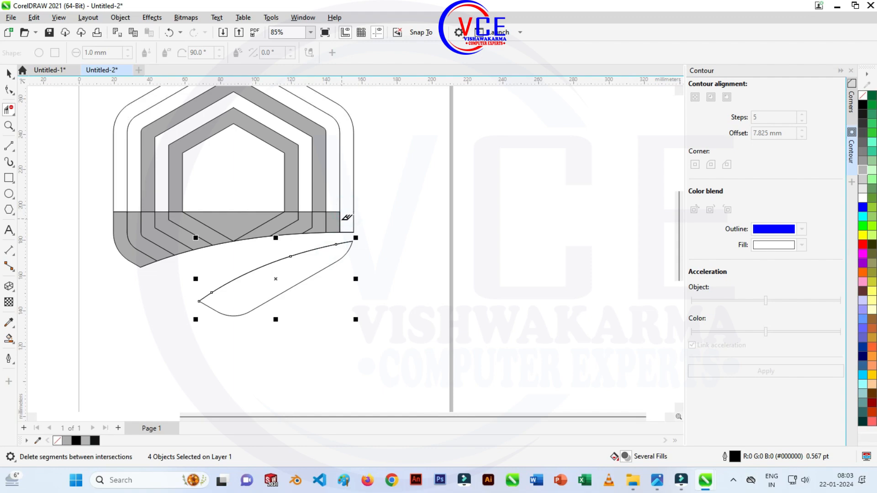
click(340, 220)
click(326, 219)
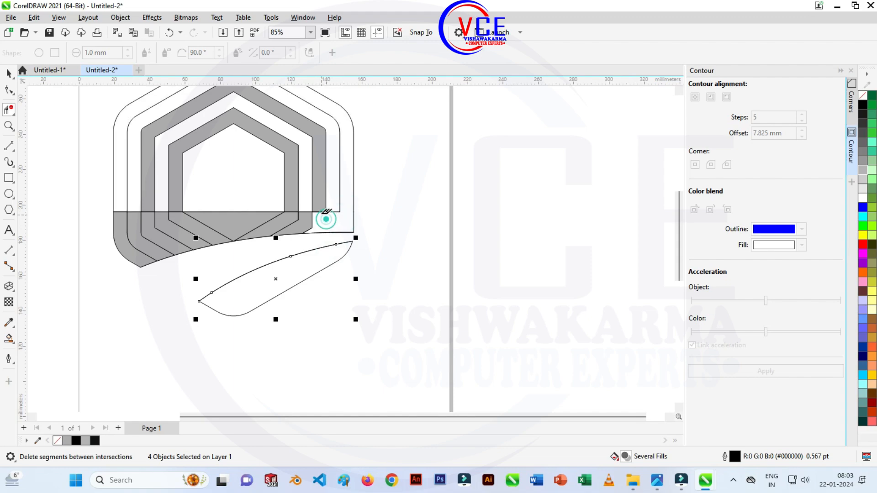
click(320, 212)
click(312, 220)
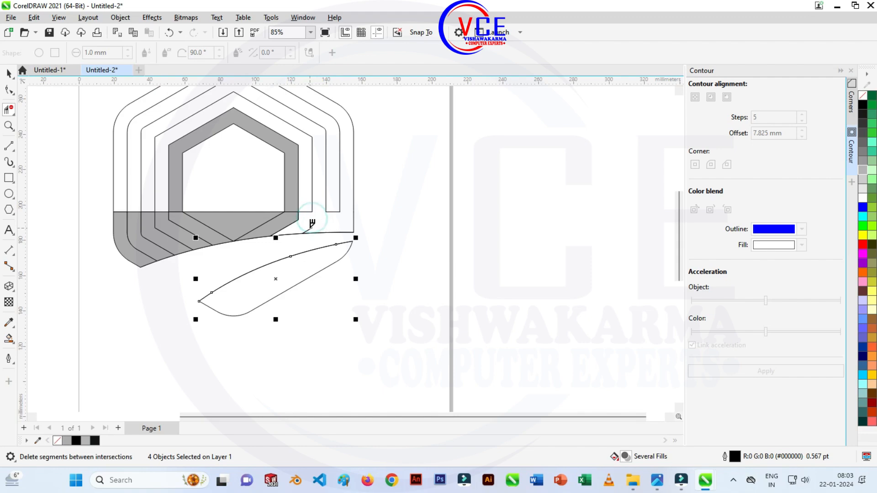
click(295, 222)
click(298, 216)
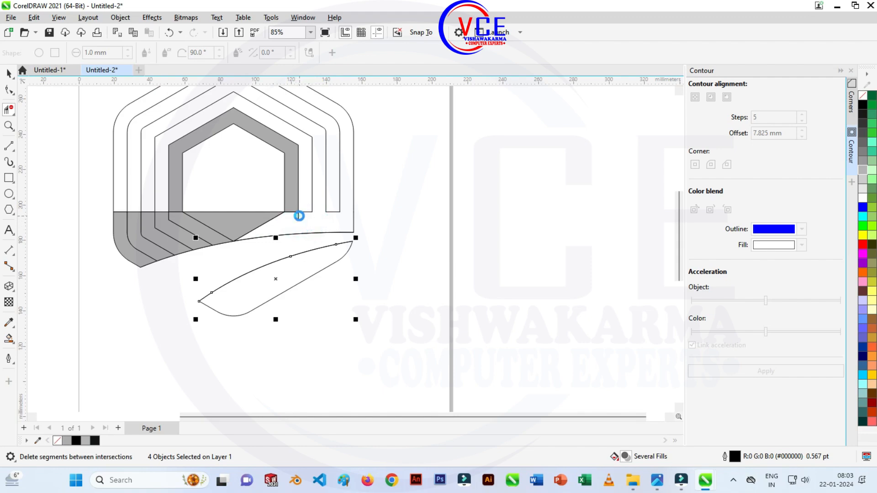
click(277, 218)
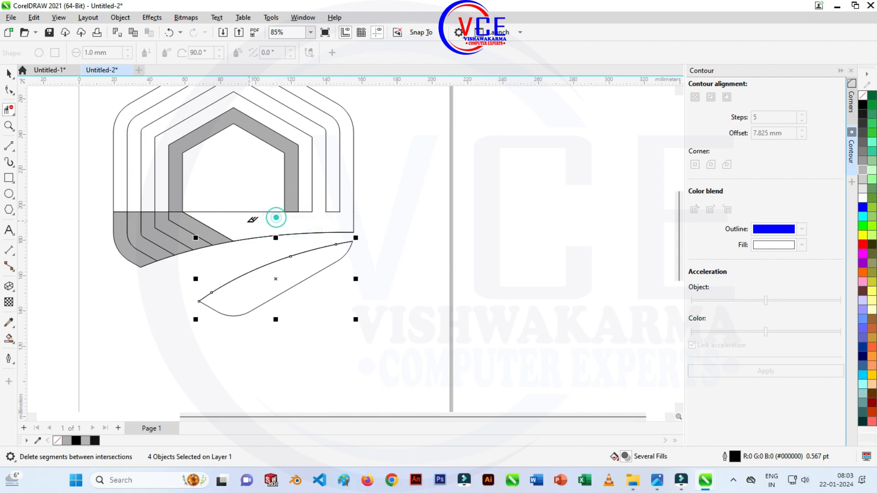
click(223, 232)
click(293, 212)
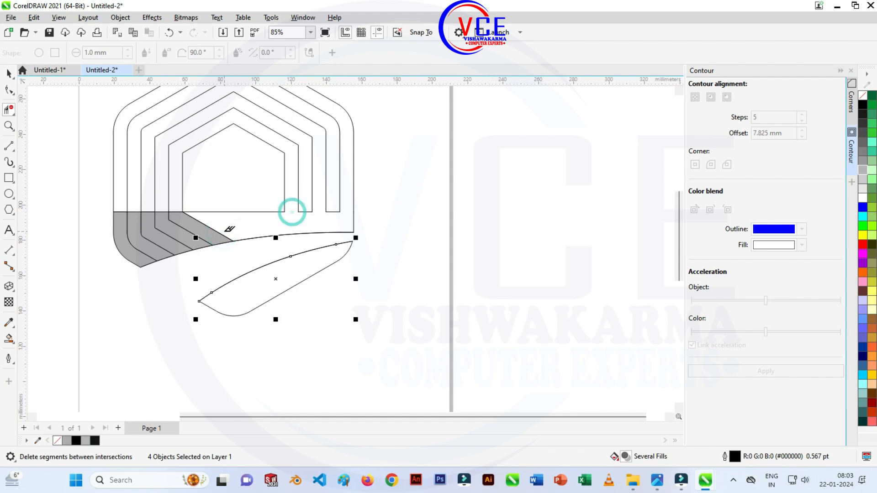
Remove the remaining dividing segments in the left half of the lower band and beneath the left-hand stripes
click(216, 231)
drag(206, 224, 146, 242)
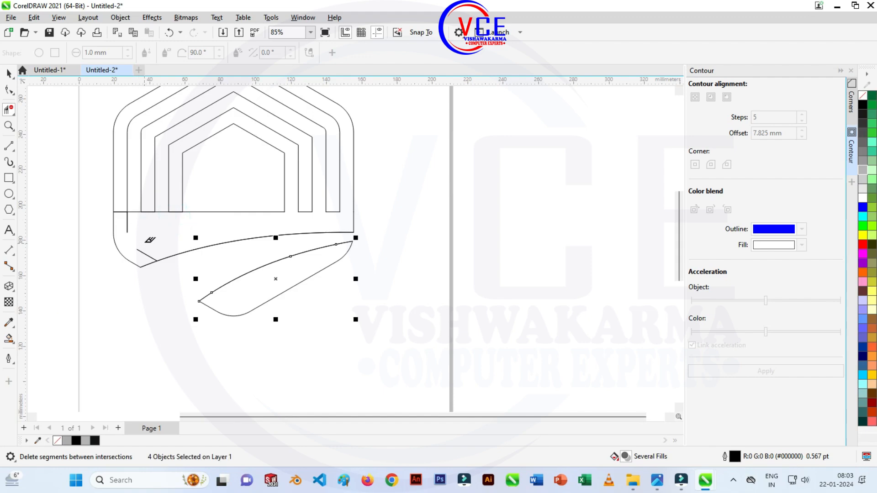
click(130, 221)
click(128, 211)
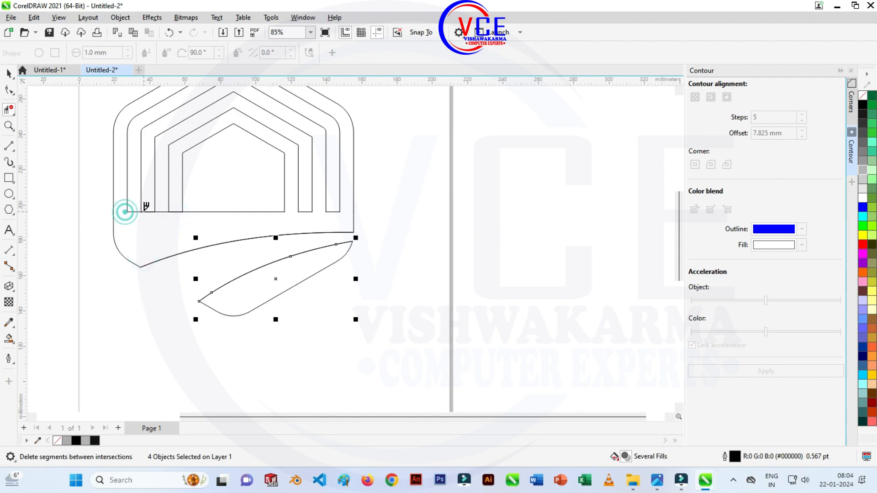
click(148, 212)
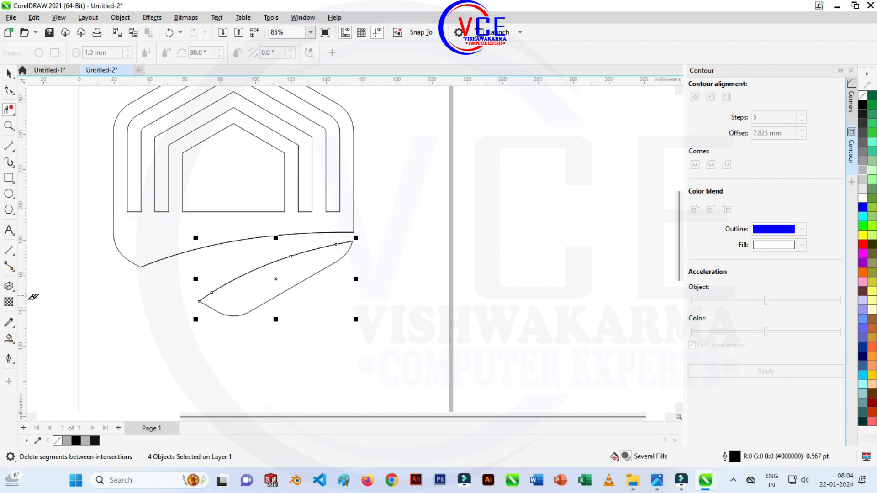
Smart Fill the cleaned main shape and the lower leaf-shaped piece with gray (171, 171, 171), and clear the selection
click(8, 340)
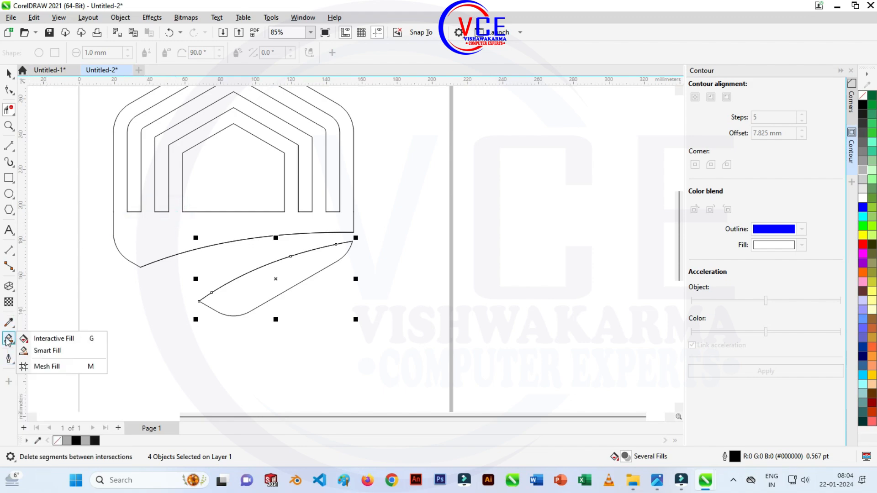
click(53, 349)
click(133, 237)
click(275, 283)
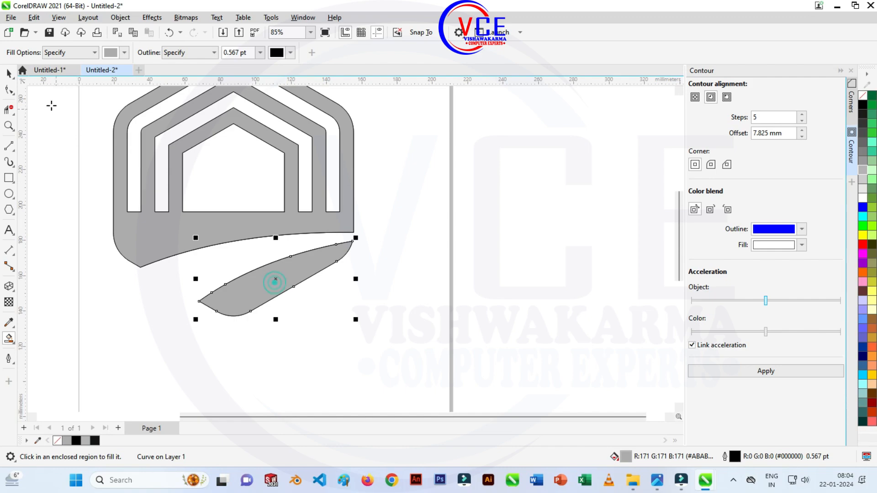
click(10, 77)
click(127, 307)
Weld all the logo pieces into one curve and fill it with gray (179, 179, 179)
scroll(197, 327, down, 2)
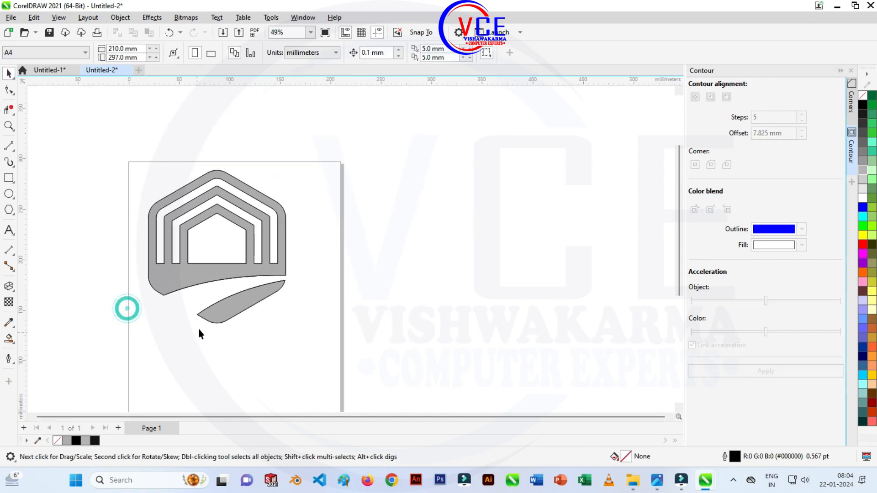
scroll(205, 296, up, 1)
scroll(346, 164, up, 2)
scroll(400, 141, down, 3)
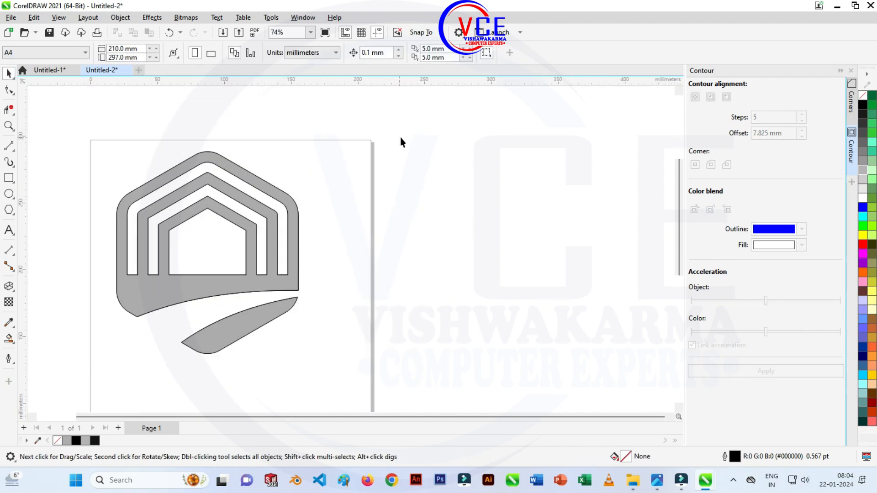
drag(158, 136, 306, 318)
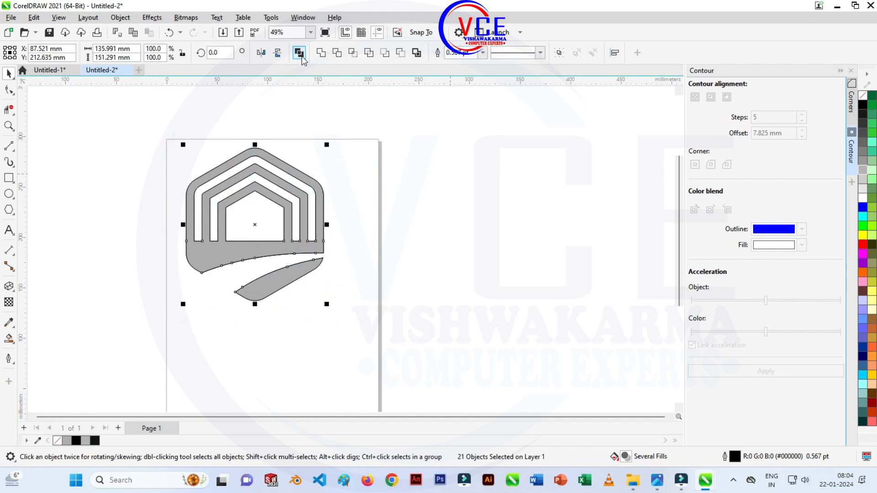
click(322, 53)
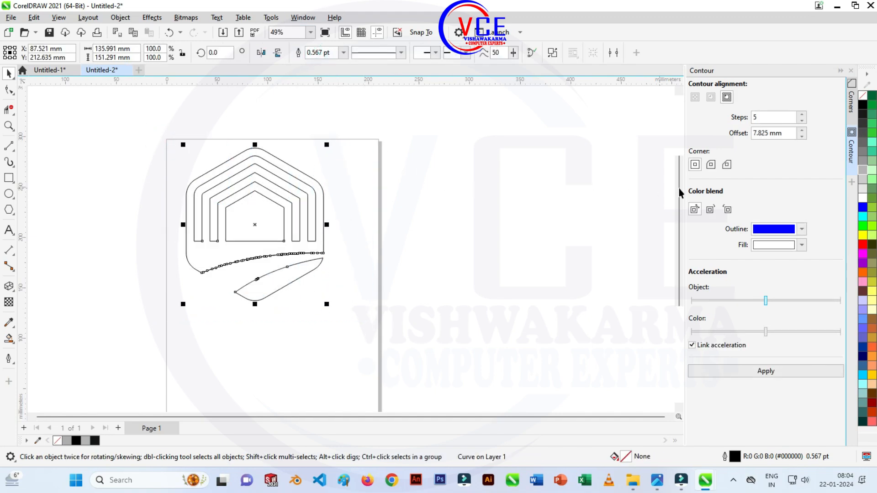
click(864, 174)
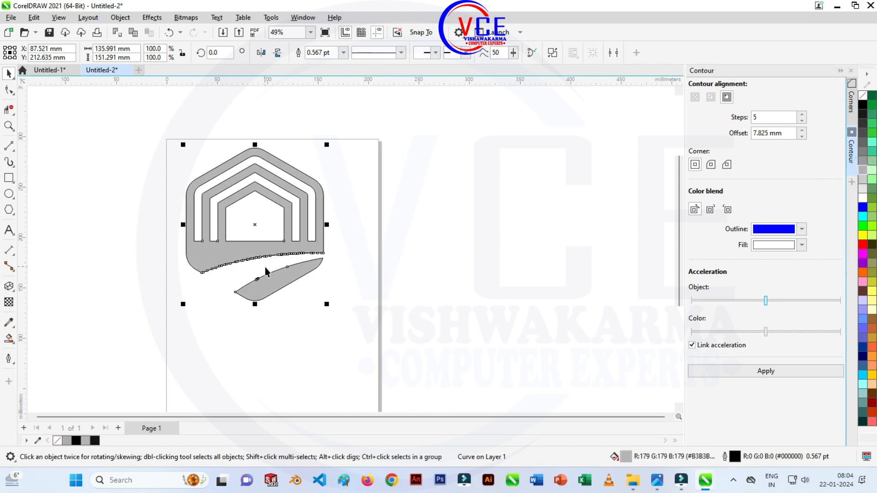
Remove the surplus nodes along the left and middle parts of the main shape's lower curved edge
scroll(266, 272, up, 5)
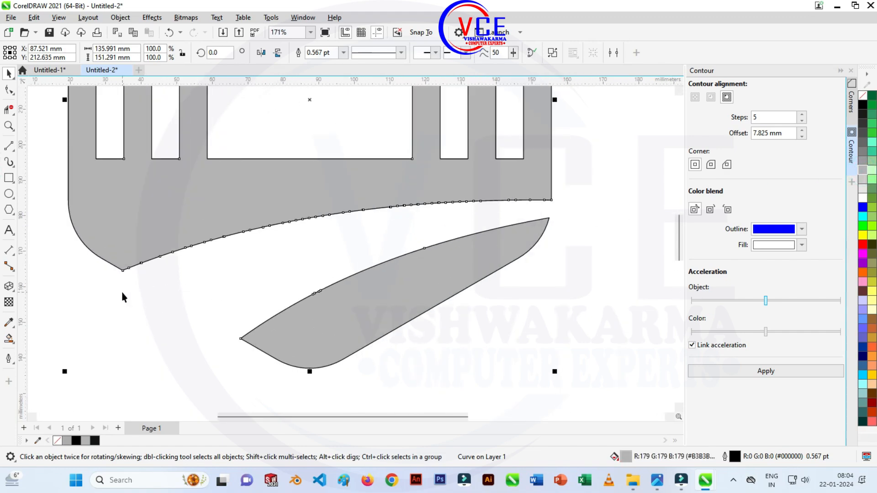
click(9, 90)
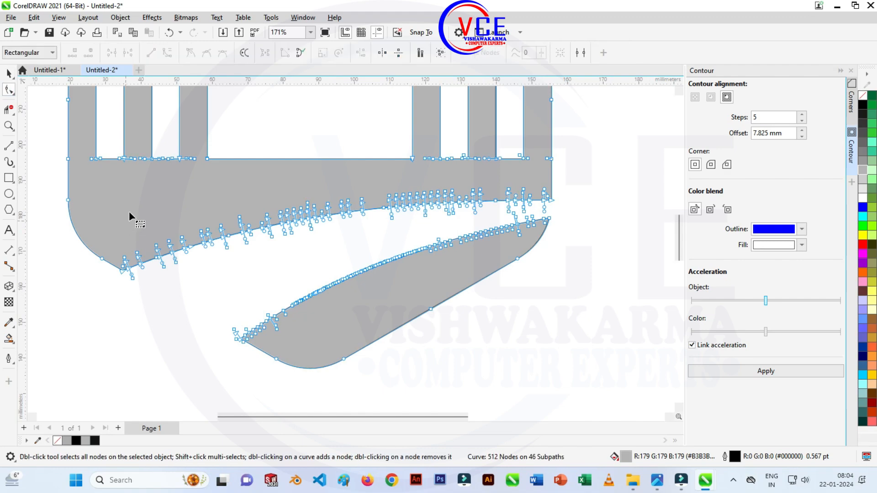
drag(143, 252, 339, 257)
key(Delete)
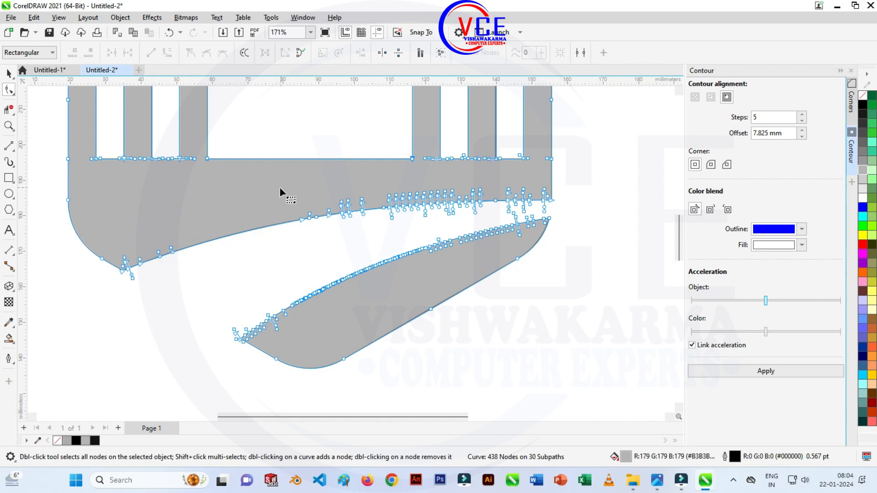
drag(383, 227, 382, 226)
key(Delete)
Remove the surplus nodes at the right end of the main shape's lower edge, undoing one deletion to keep the corner sharp
drag(447, 220, 548, 214)
key(Delete)
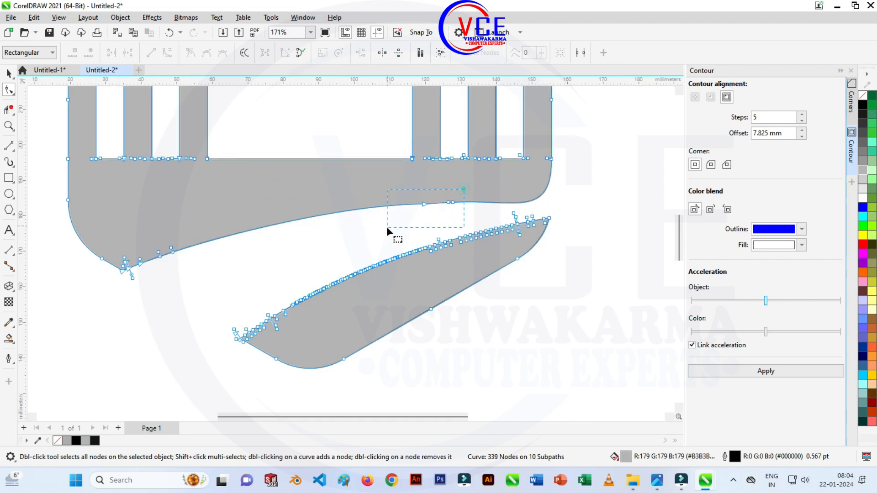
drag(386, 227, 382, 223)
key(Delete)
key(ctrl+z)
drag(360, 180, 548, 216)
key(Delete)
key(Delete)
Delete the surplus nodes along the right half of the leaf-shaped piece's upper edge
scroll(476, 195, up, 3)
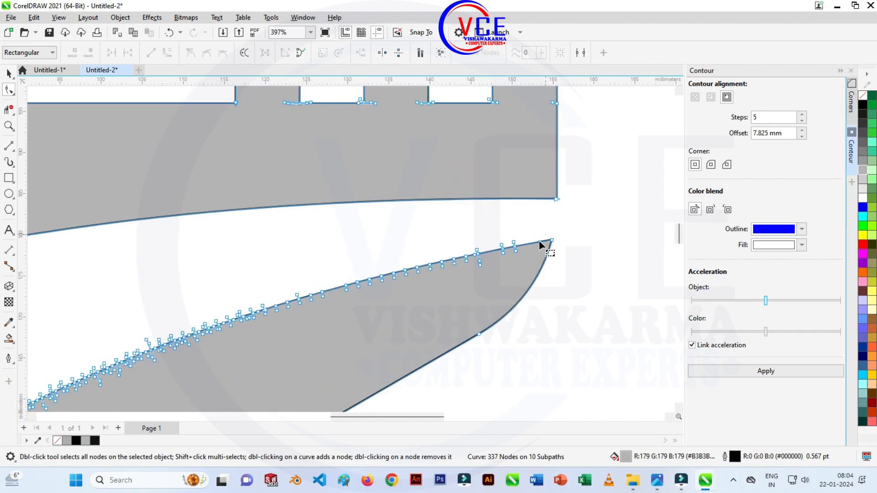
drag(544, 233, 507, 254)
key(Delete)
drag(337, 261, 240, 333)
key(Delete)
scroll(384, 256, down, 2)
key(Delete)
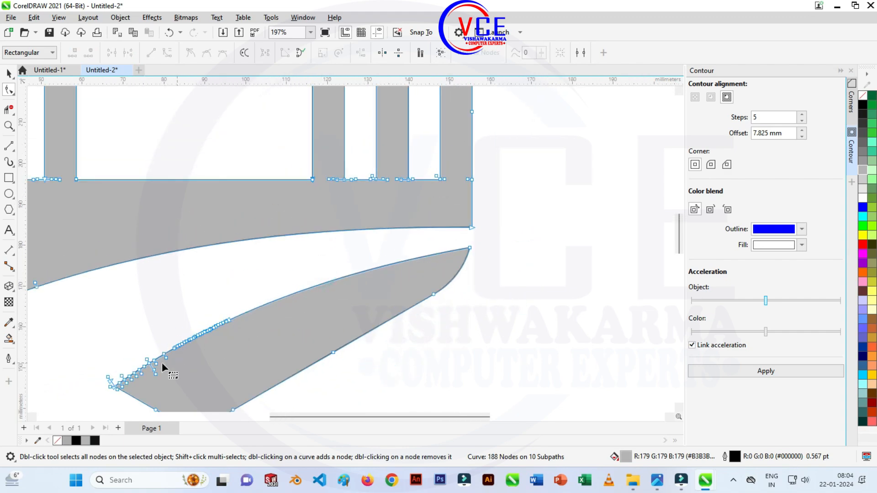
Delete the remaining surplus nodes along the left half of the leaf-shaped piece's upper edge, down to its pointed tip
scroll(284, 283, down, 1)
scroll(182, 349, up, 3)
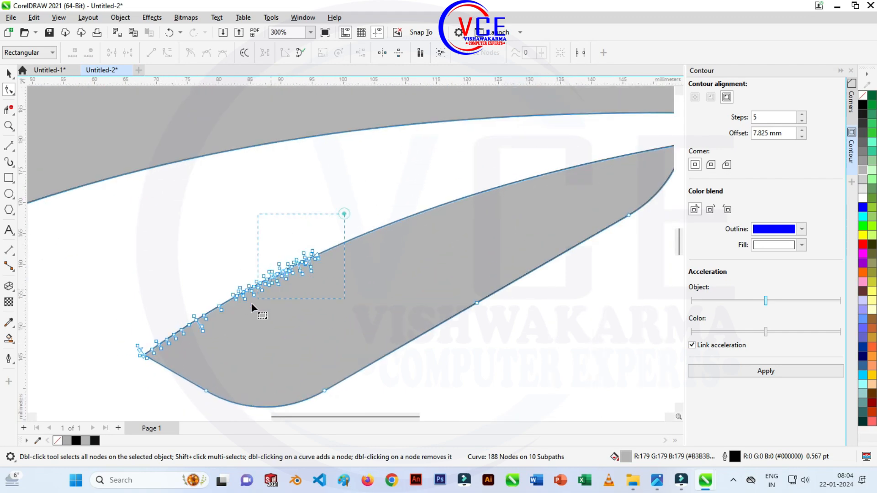
drag(252, 304, 186, 348)
key(Delete)
scroll(232, 260, down, 2)
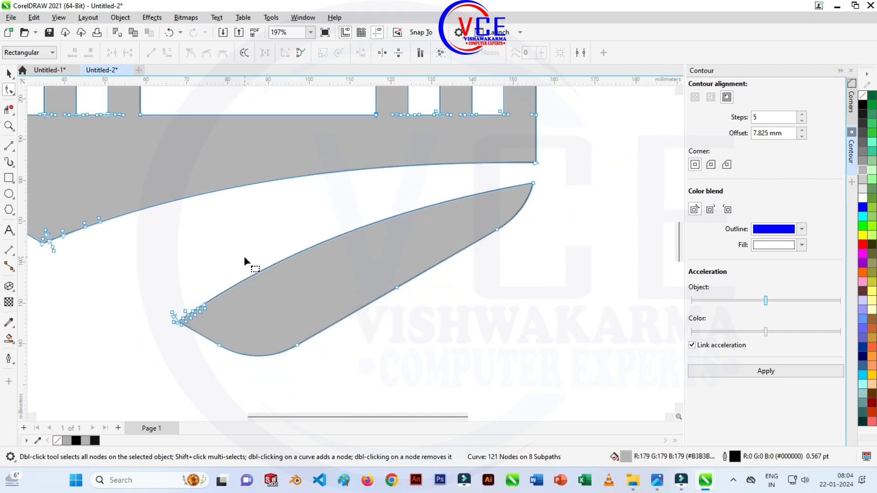
scroll(182, 327, up, 5)
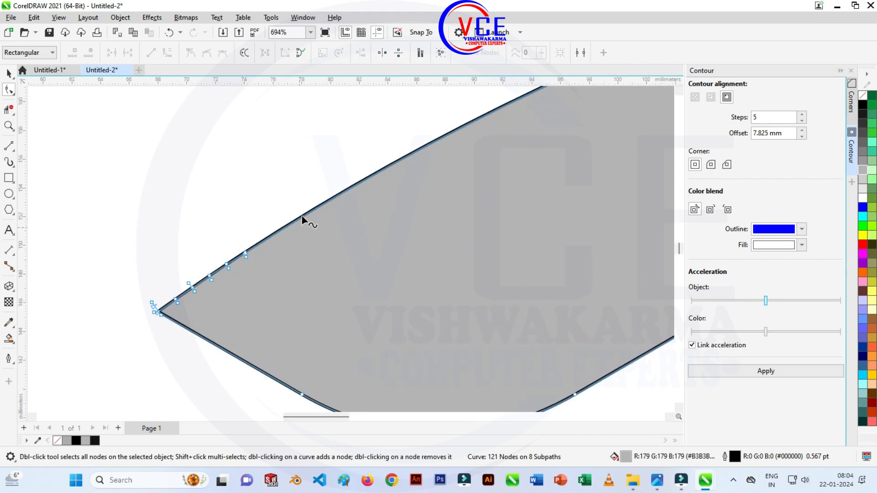
drag(202, 274, 178, 308)
key(Delete)
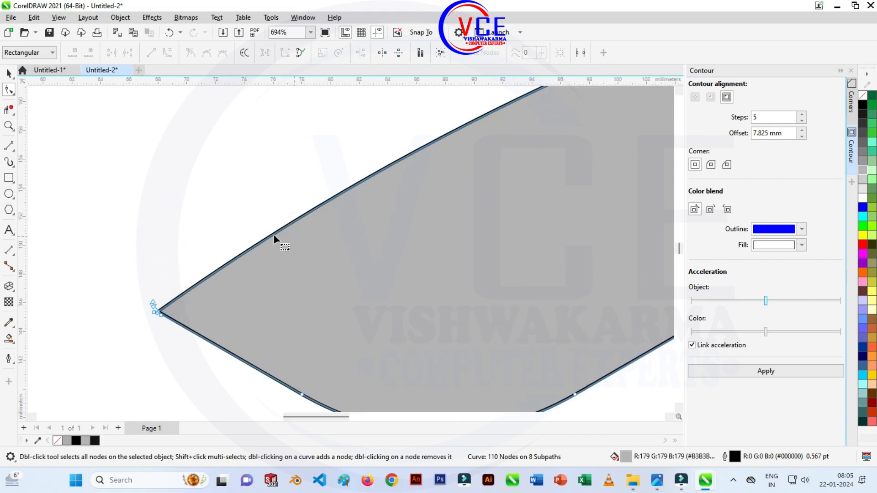
scroll(275, 238, down, 4)
scroll(314, 288, down, 2)
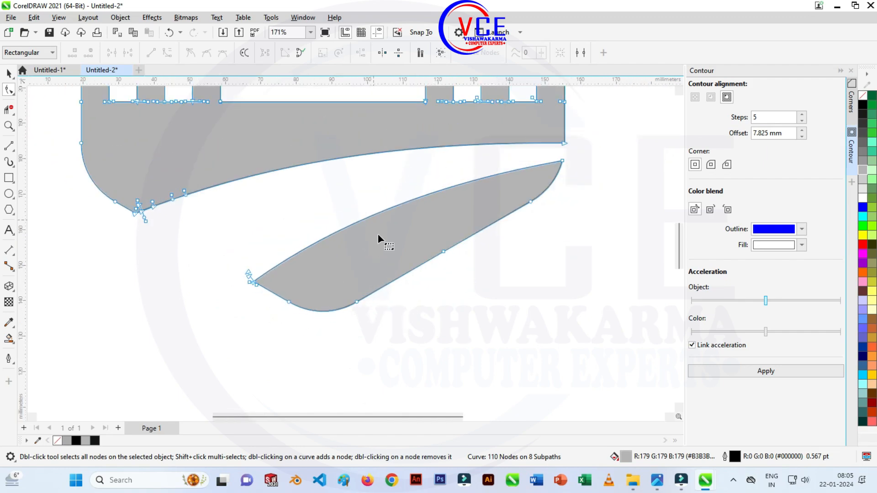
Delete the surplus nodes on the main shape beneath the left-hand stripes
scroll(160, 121, up, 4)
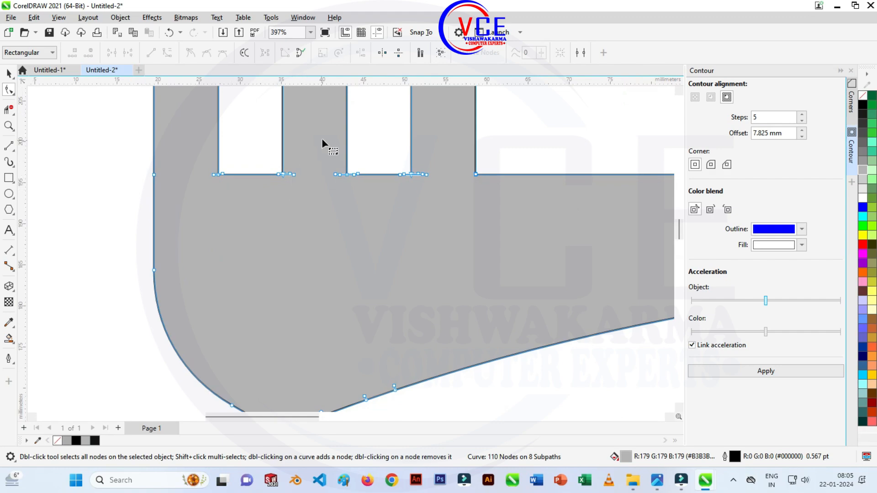
drag(319, 143, 287, 207)
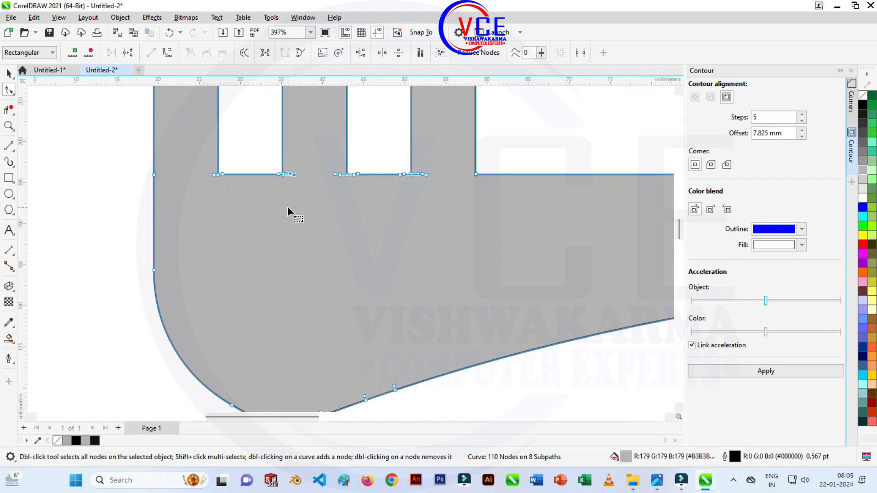
key(Delete)
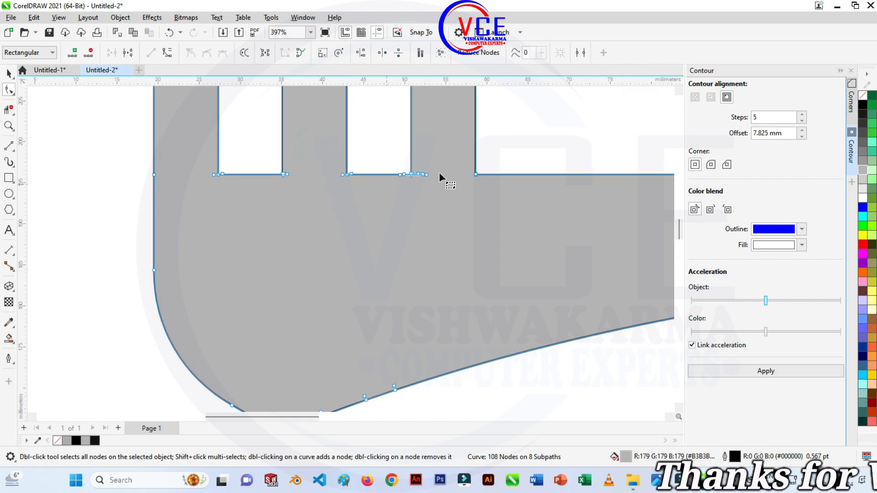
key(Delete)
scroll(391, 190, down, 1)
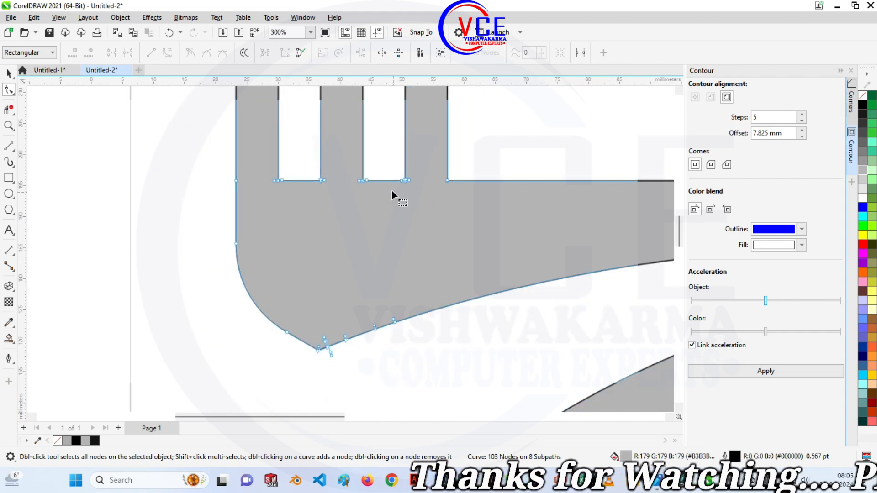
Delete the clustered surplus nodes beside the lower left tip of the main shape
scroll(401, 203, down, 1)
drag(322, 380, 328, 375)
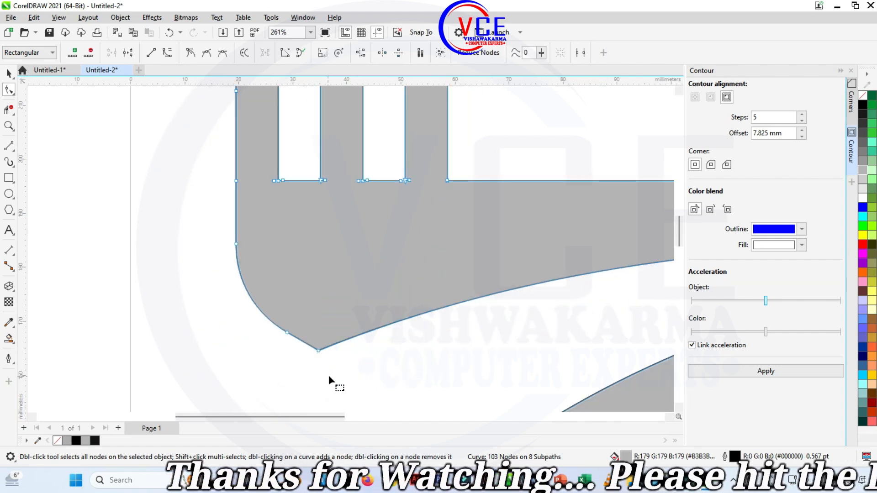
key(Delete)
scroll(373, 278, down, 2)
scroll(326, 295, down, 2)
scroll(290, 290, down, 1)
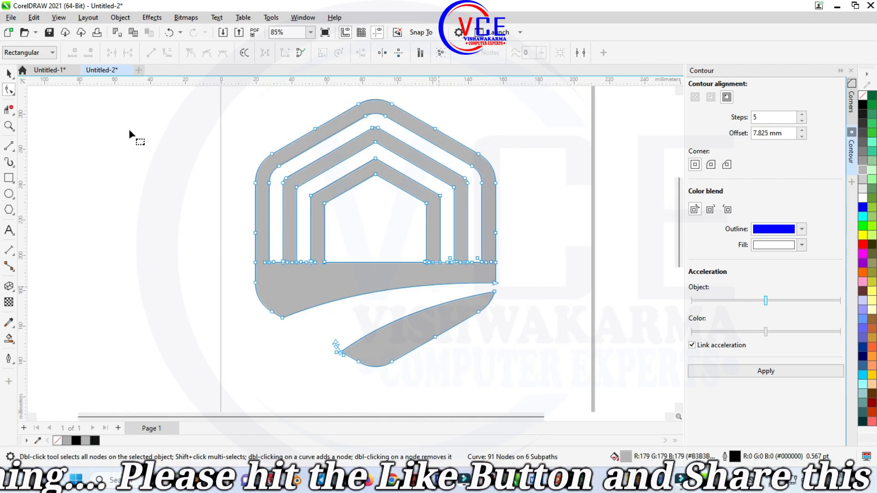
Apply a fountain fill to the whole logo using the light-blue-to-dark-gray preset Fountain Fill 033
click(8, 74)
scroll(143, 171, down, 1)
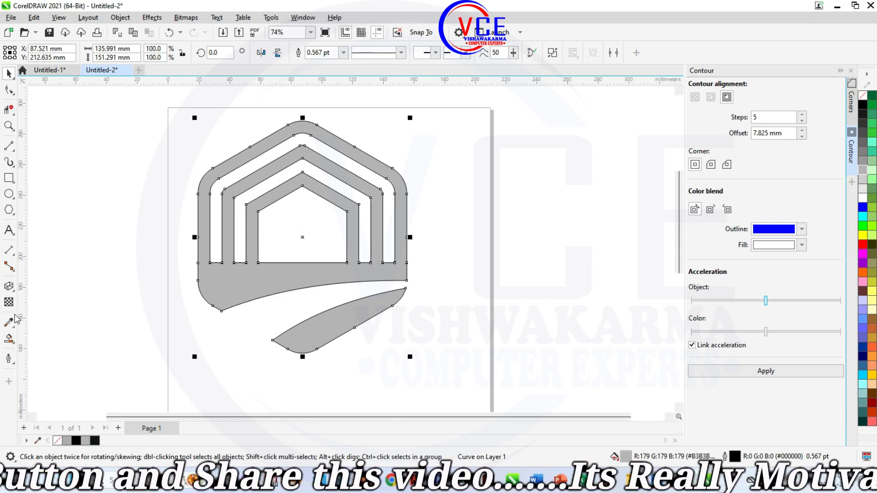
click(9, 339)
click(32, 337)
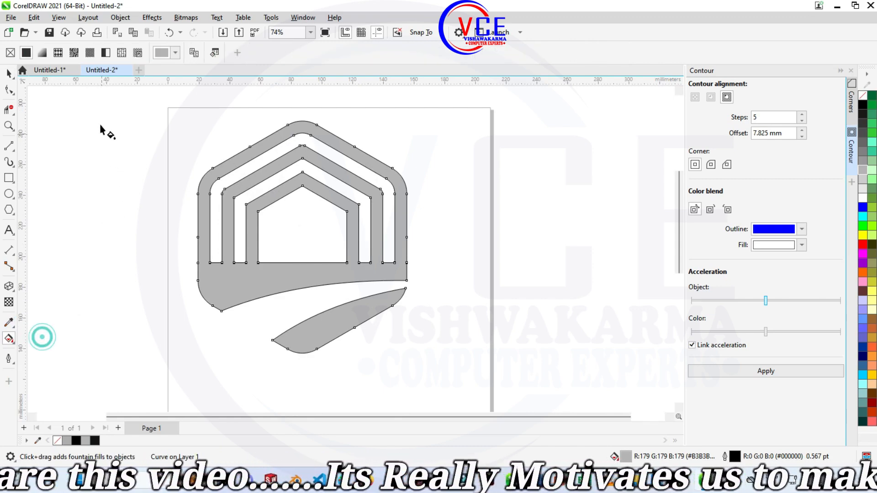
click(44, 55)
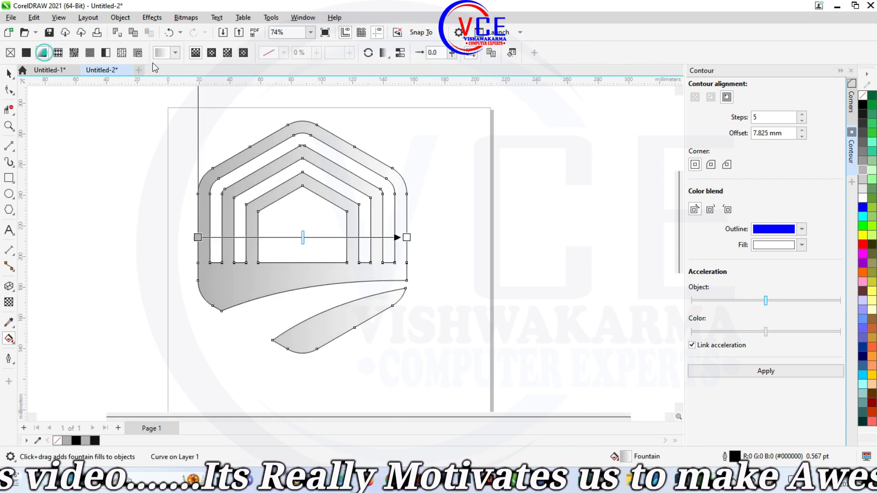
click(175, 53)
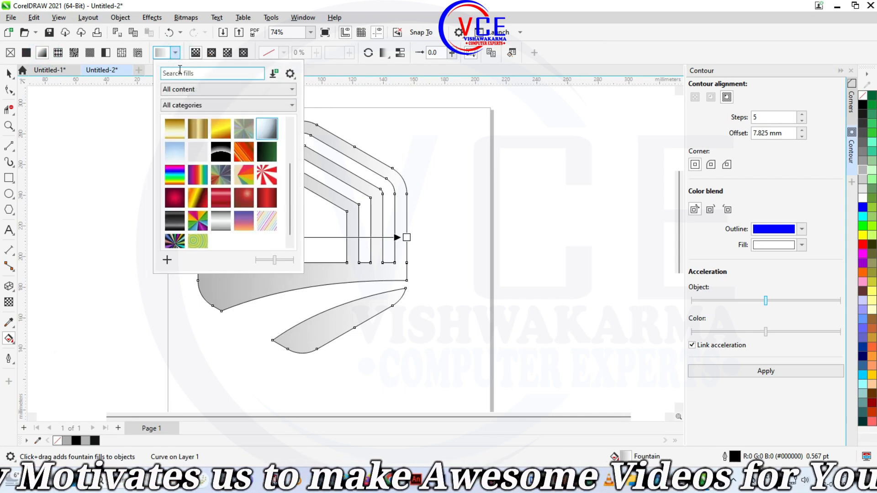
click(267, 132)
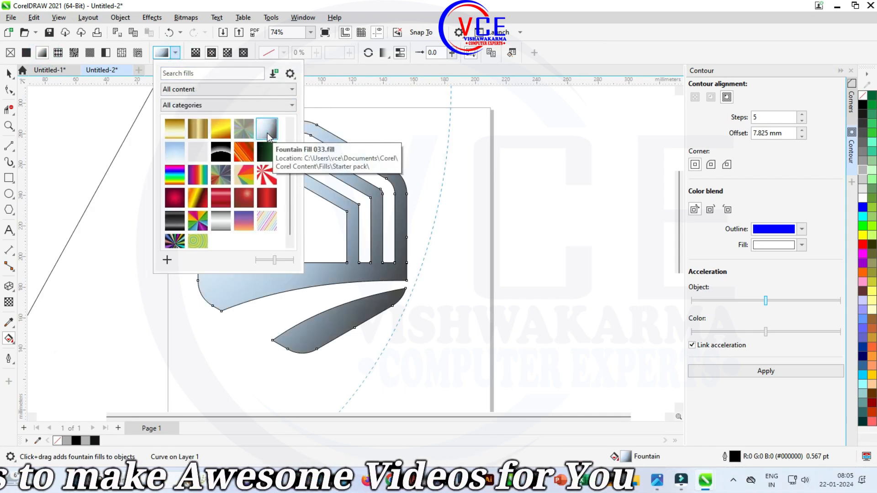
click(502, 229)
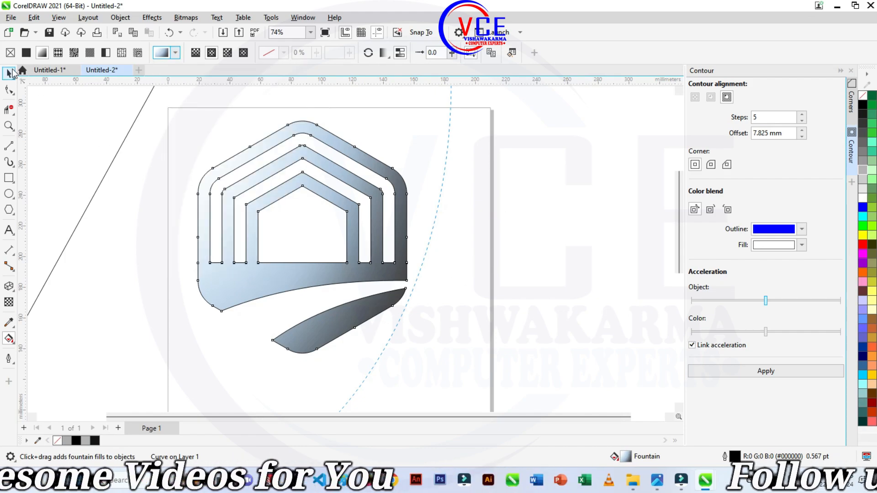
Remove the outline from the gradient-filled logo
click(10, 74)
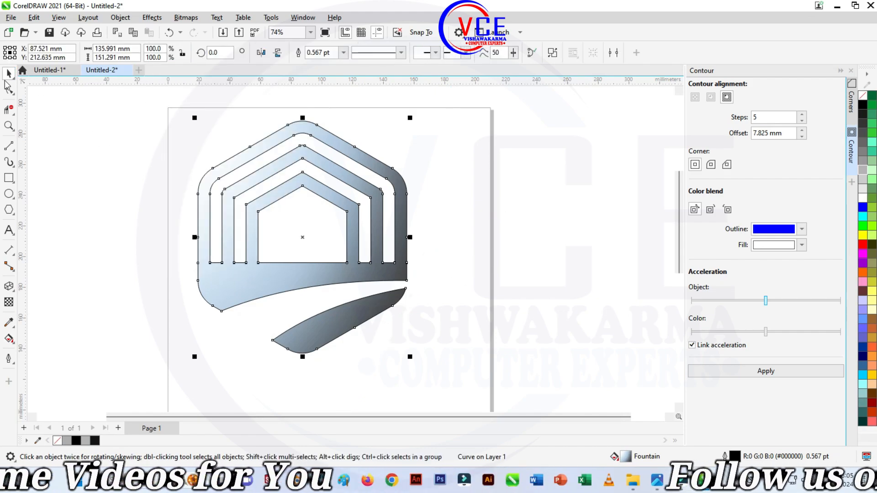
right_click(863, 96)
click(803, 101)
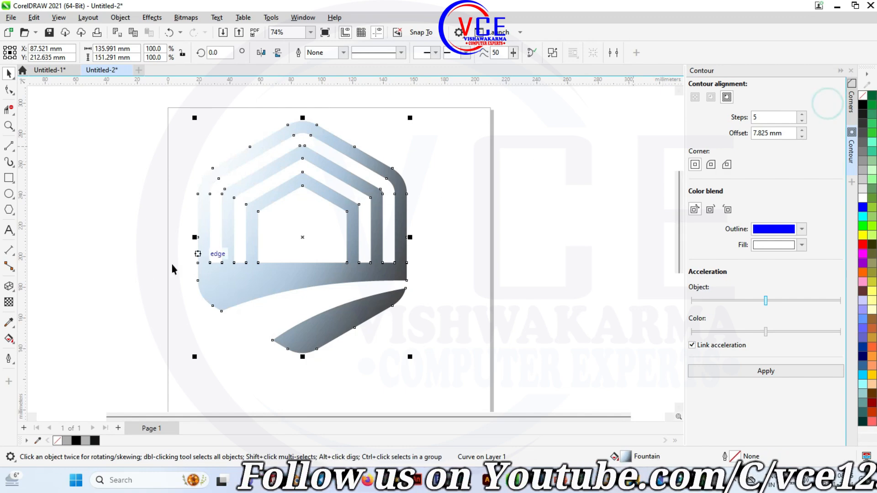
Extrude the logo toward its upper right, with the vanishing point at about 51.9 mm, 74.5 mm
click(9, 288)
click(9, 288)
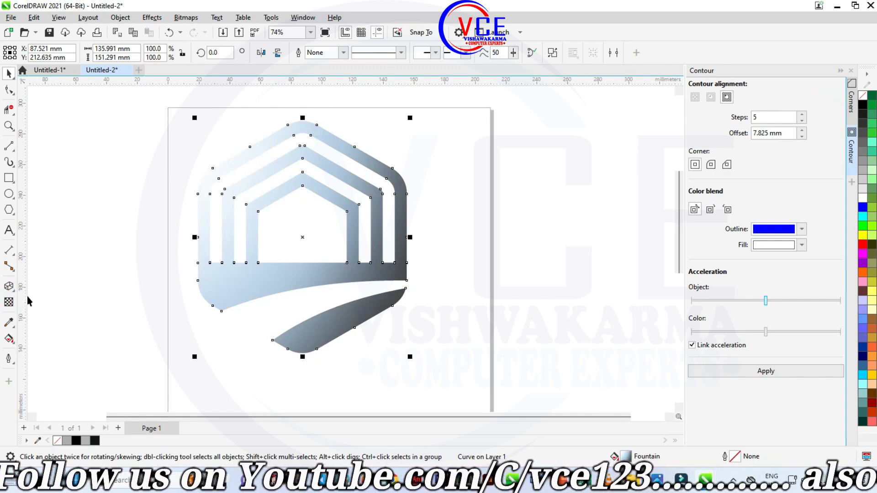
click(9, 289)
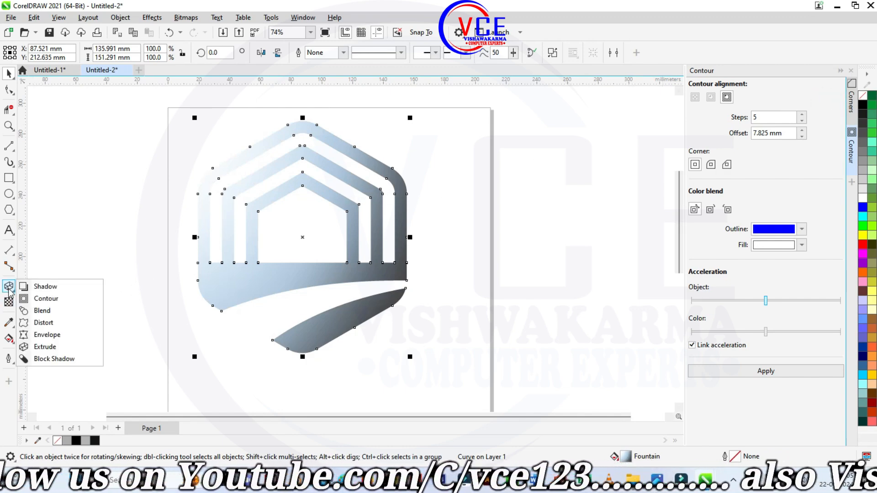
click(53, 346)
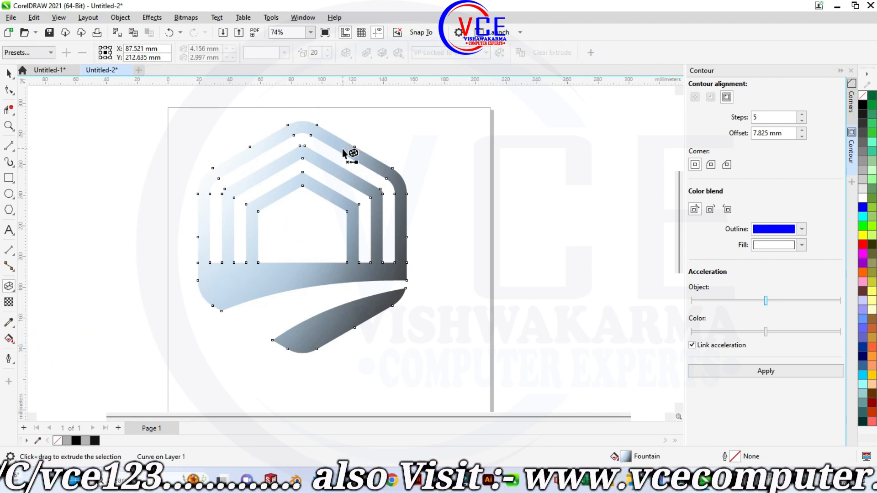
drag(342, 149, 382, 122)
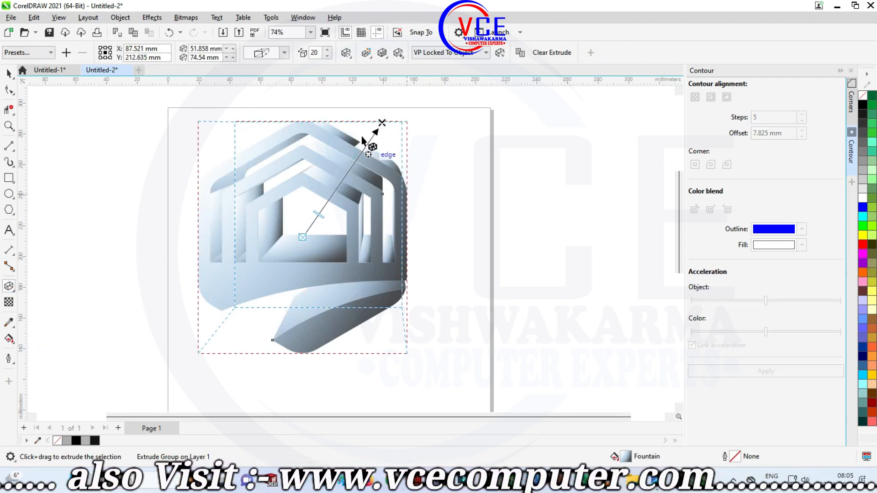
Set the extrusion depth to 10 and move the vanishing point near the logo's centre, to about 6.4 mm, 4.8 mm
click(328, 57)
click(328, 57)
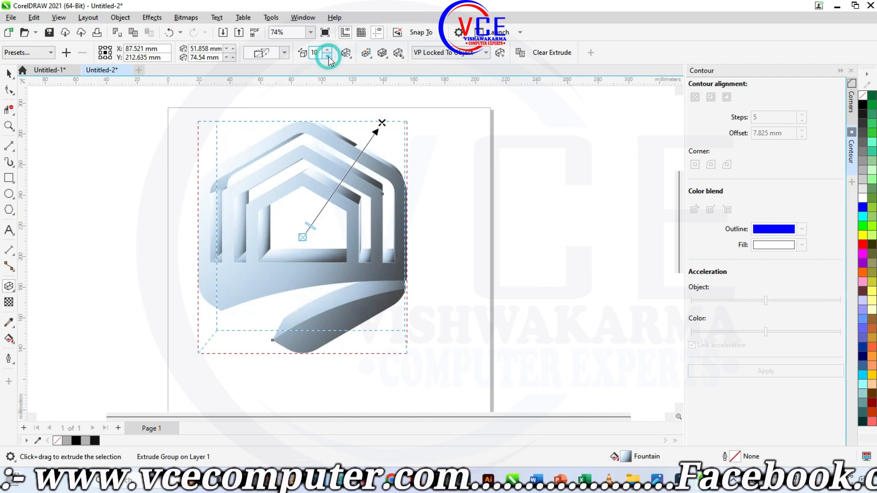
drag(381, 123, 325, 229)
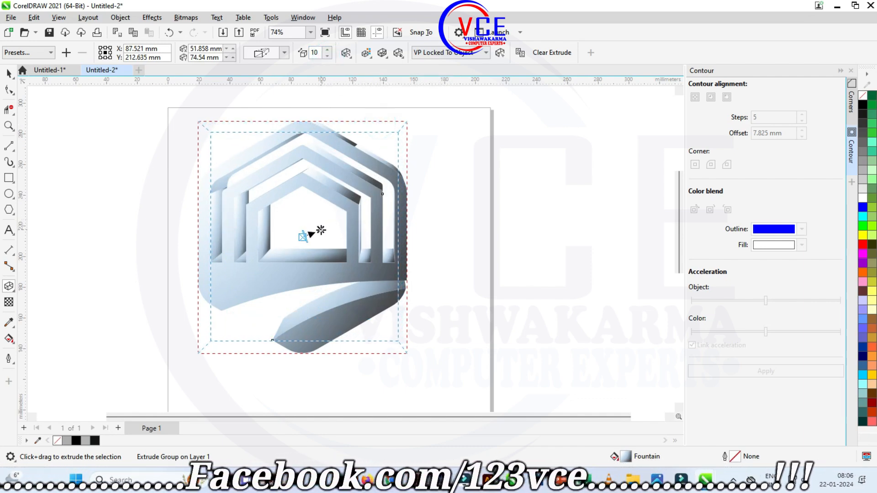
scroll(303, 236, up, 4)
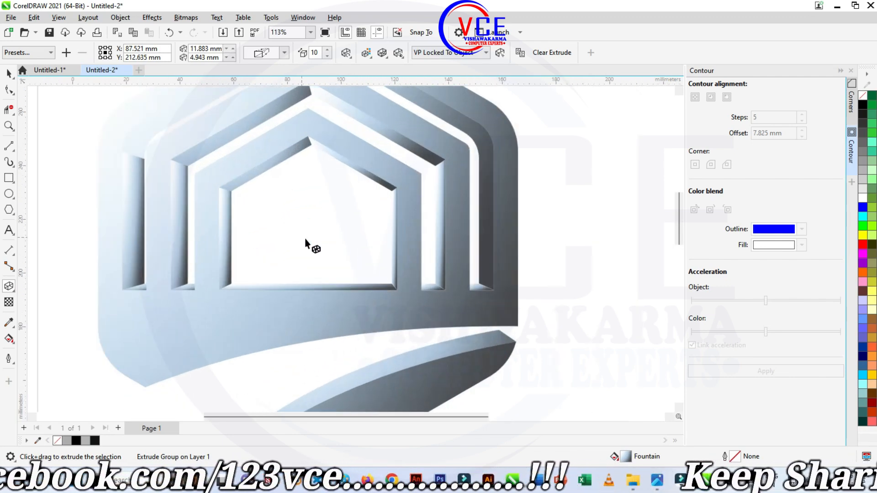
drag(350, 221, 331, 222)
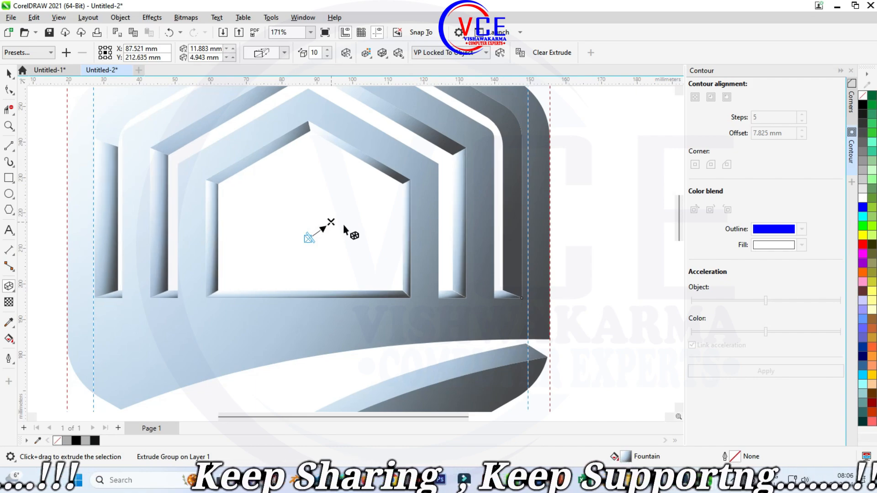
Reduce the logo's extrusion depth to 5
scroll(315, 213, down, 3)
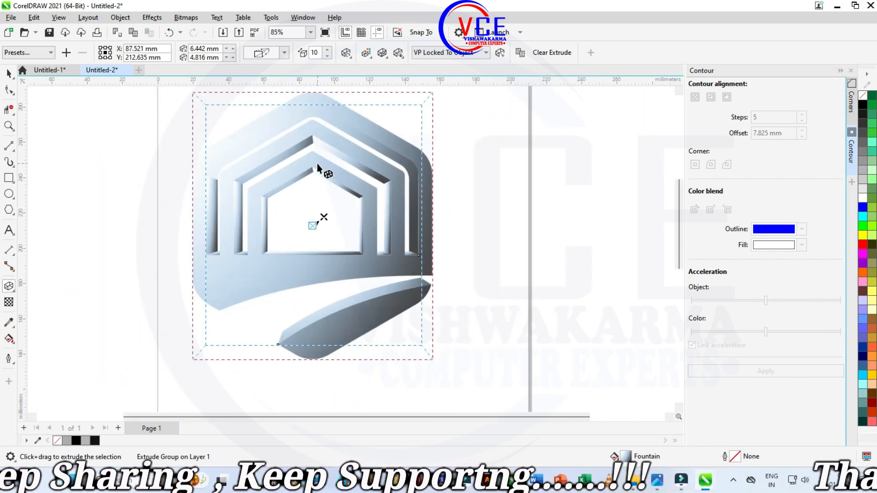
scroll(304, 172, down, 1)
click(326, 57)
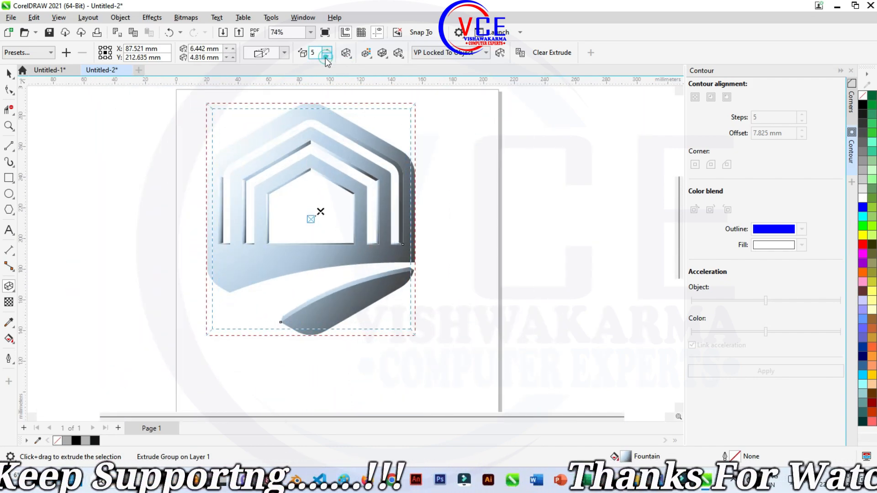
Colour the logo's extruded sides with a solid dark grey instead of the object's fill
click(383, 53)
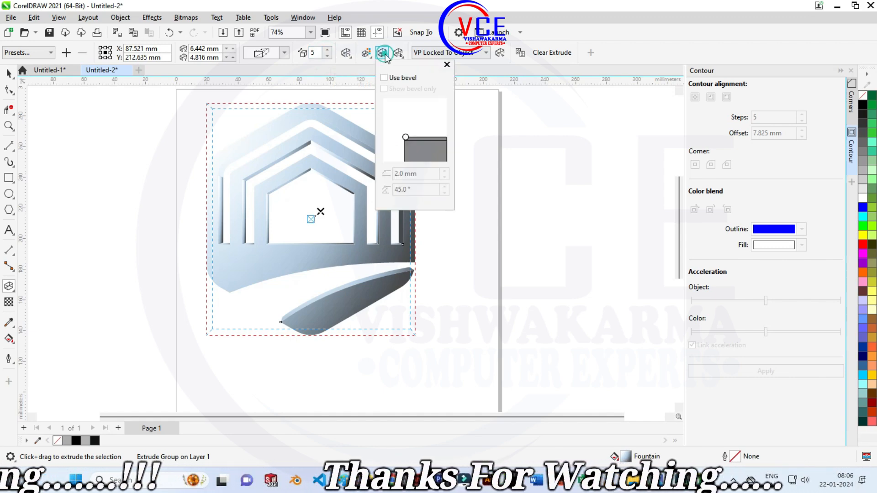
click(366, 53)
click(366, 53)
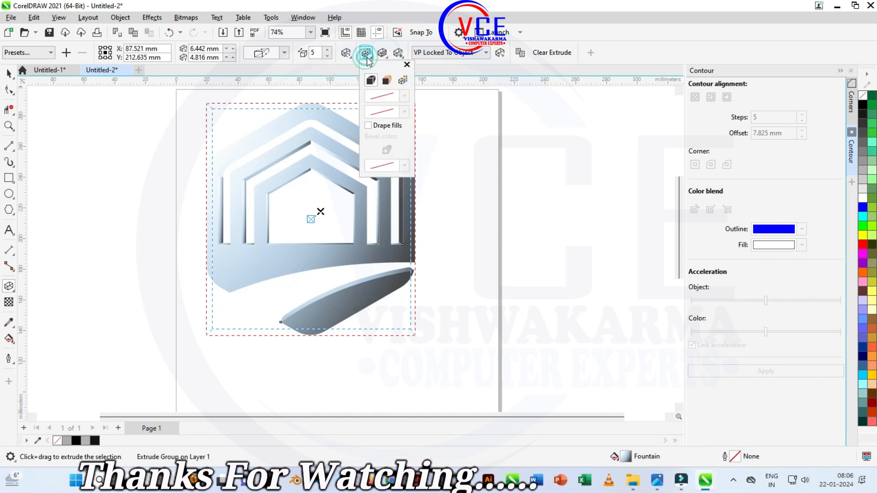
click(387, 81)
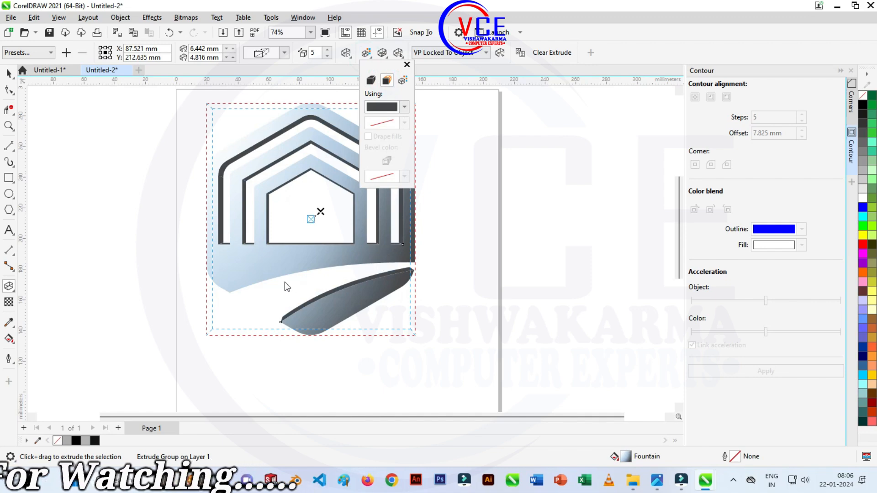
click(9, 74)
click(88, 145)
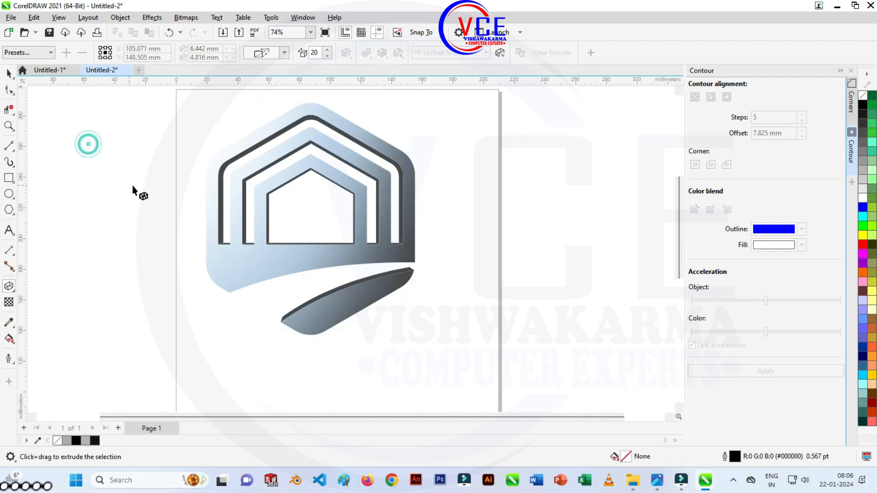
scroll(132, 186, down, 2)
scroll(201, 169, up, 2)
Duplicate the logo's front curve and move the copy to the lower right of the original, centred at about 206 mm, 170 mm
click(264, 133)
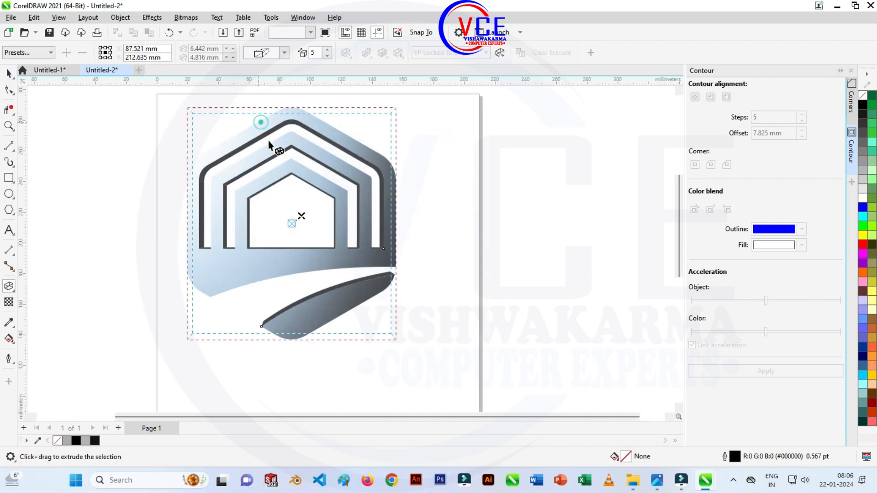
click(10, 75)
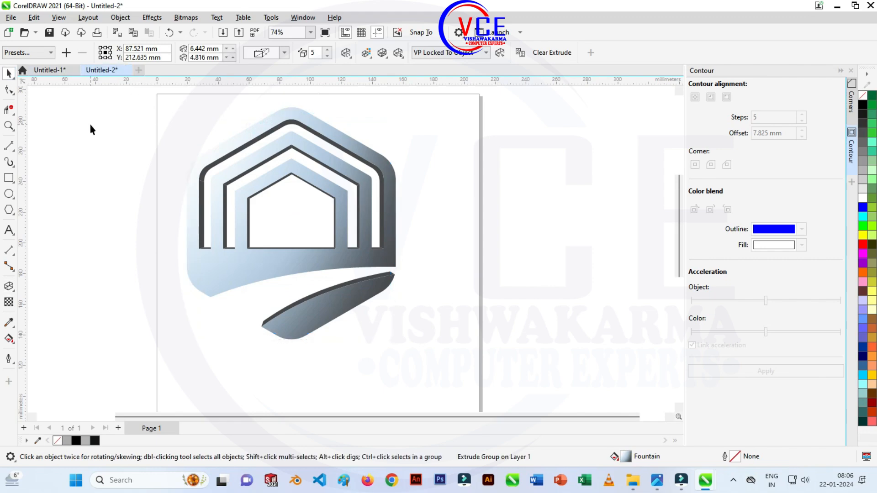
click(88, 123)
click(272, 118)
key(ctrl+d)
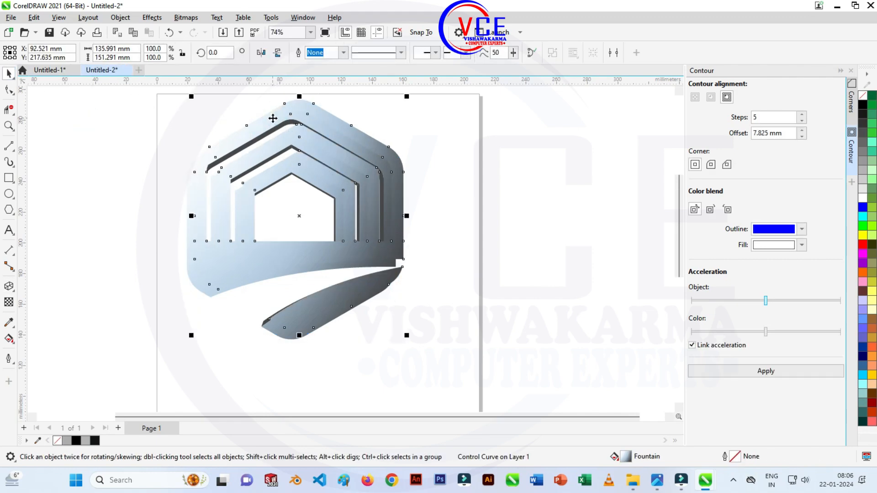
drag(313, 107, 487, 180)
scroll(389, 126, down, 1)
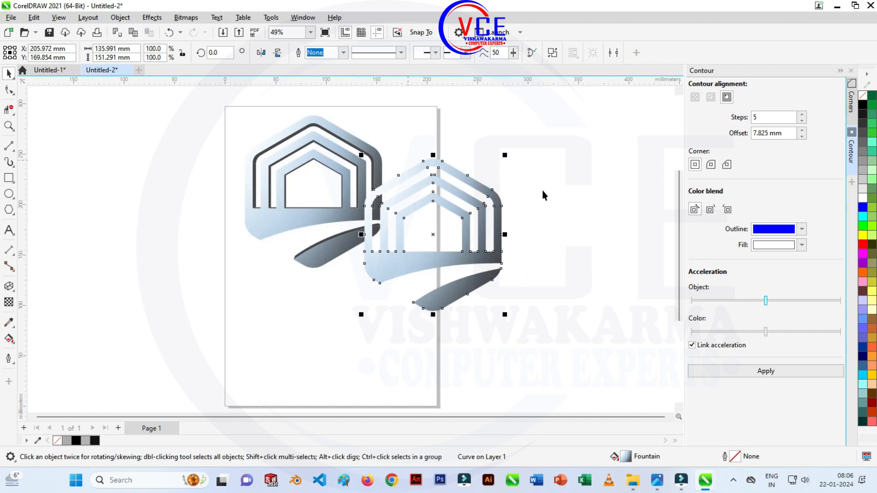
Fill the duplicate with black and apply a Gaussian Blur with a radius of 40 pixels
click(862, 104)
scroll(588, 174, up, 1)
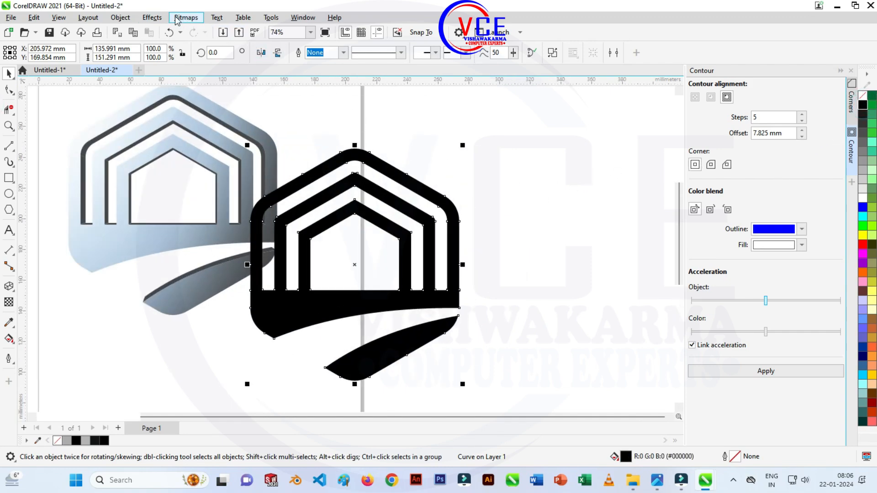
click(152, 18)
mouse_move(161, 83)
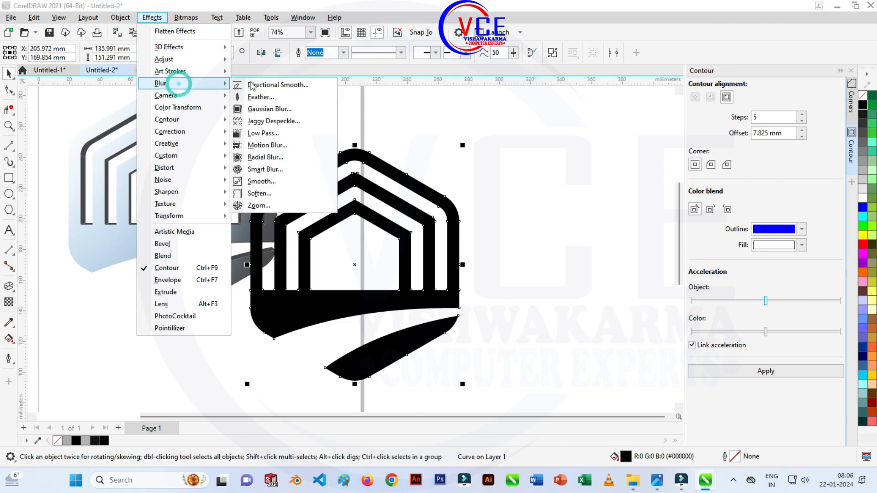
click(267, 111)
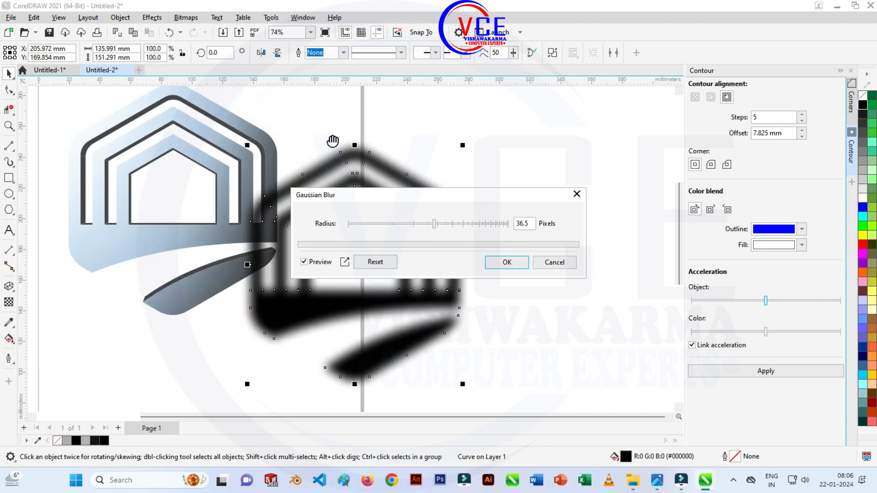
click(437, 224)
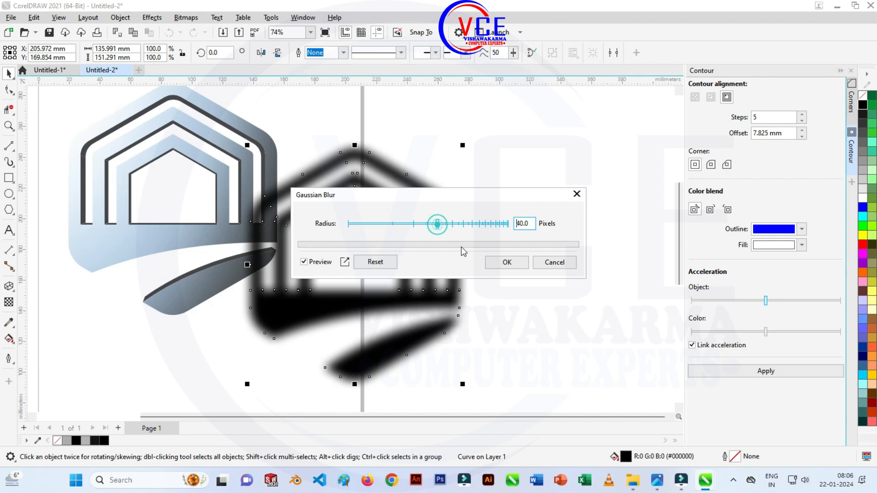
click(504, 262)
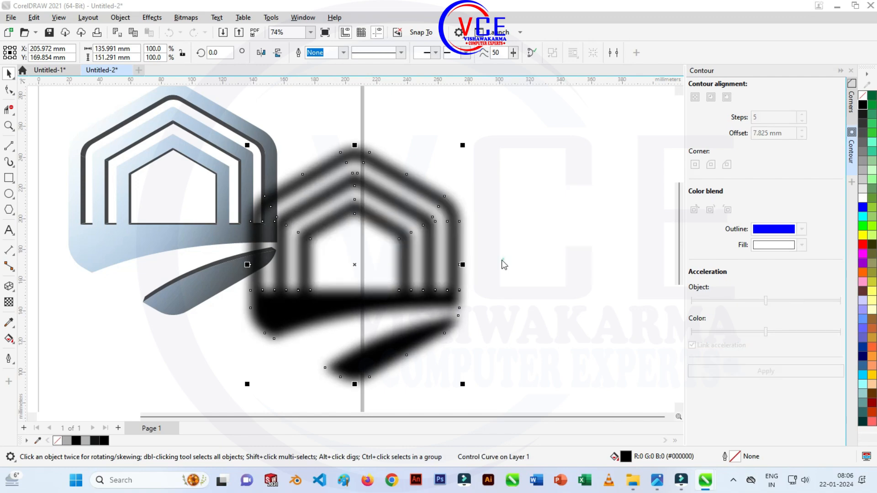
Move the blurred copy so it partly overlaps the logo and order it behind the logo
drag(331, 307, 243, 253)
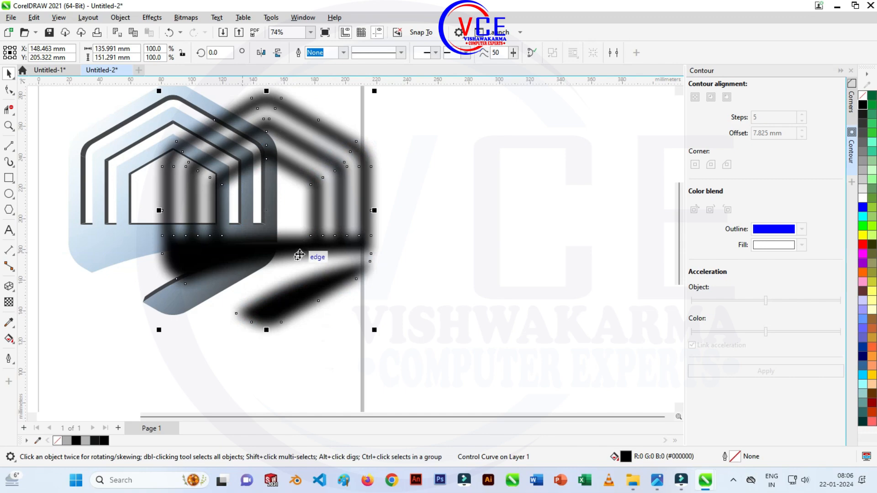
right_click(310, 119)
click(370, 195)
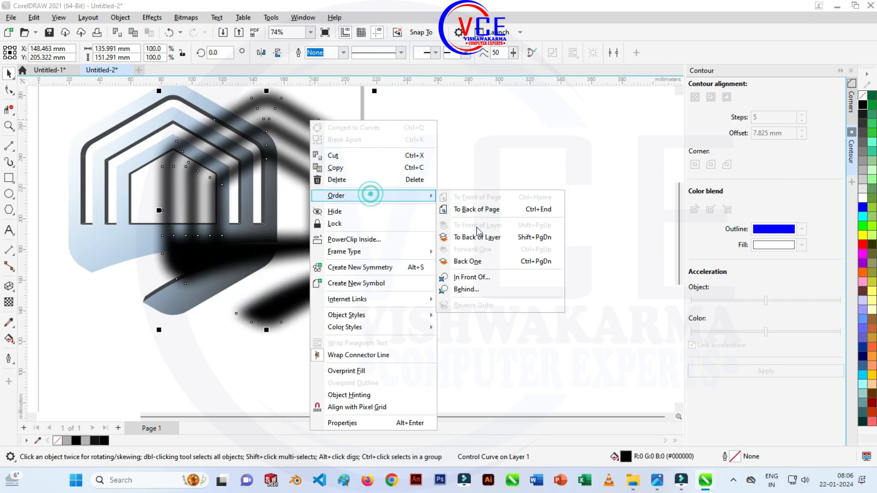
click(466, 290)
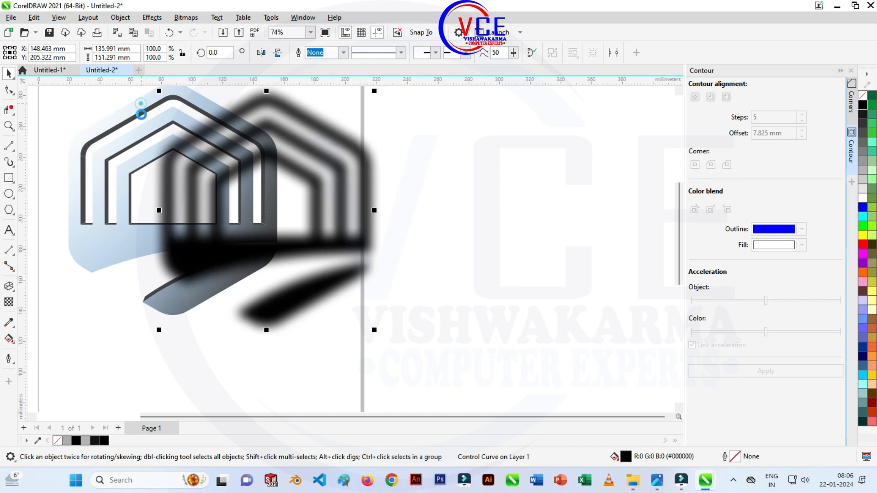
click(142, 114)
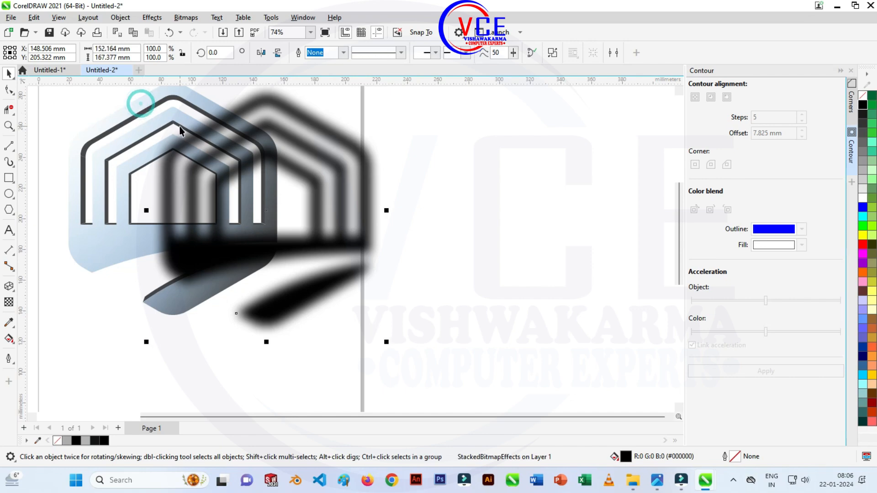
click(395, 124)
drag(349, 137, 377, 180)
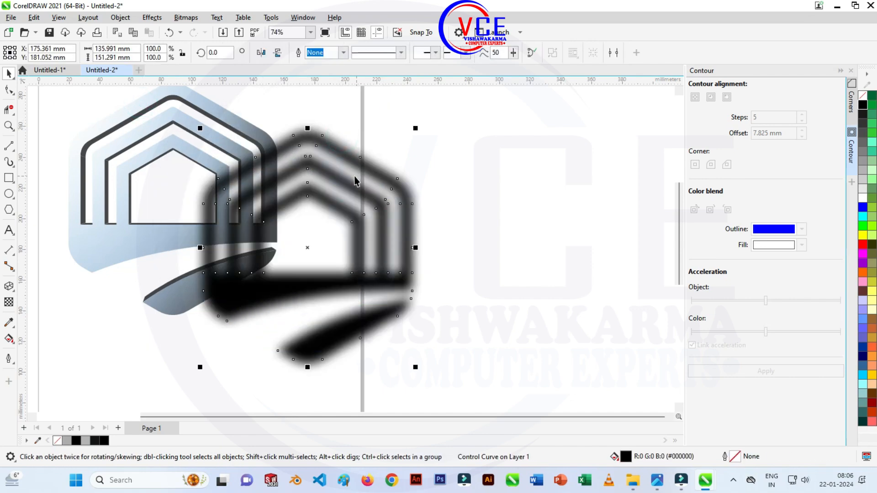
right_click(349, 154)
mouse_move(413, 238)
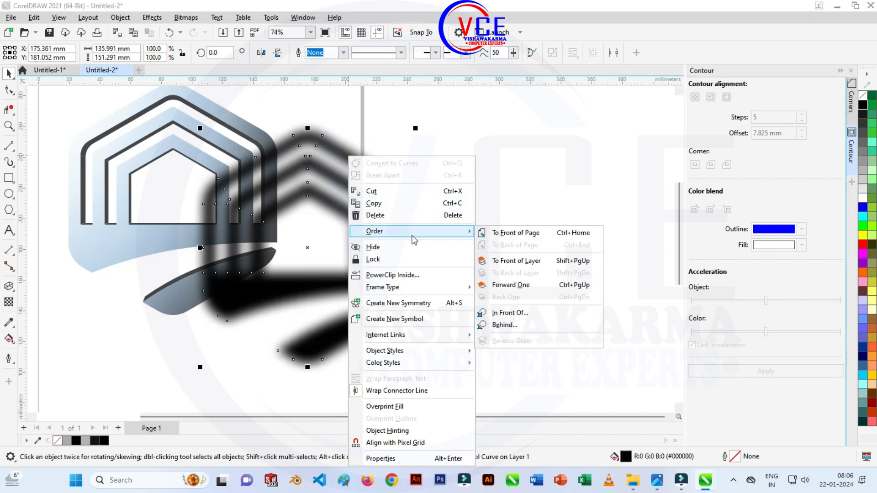
click(498, 325)
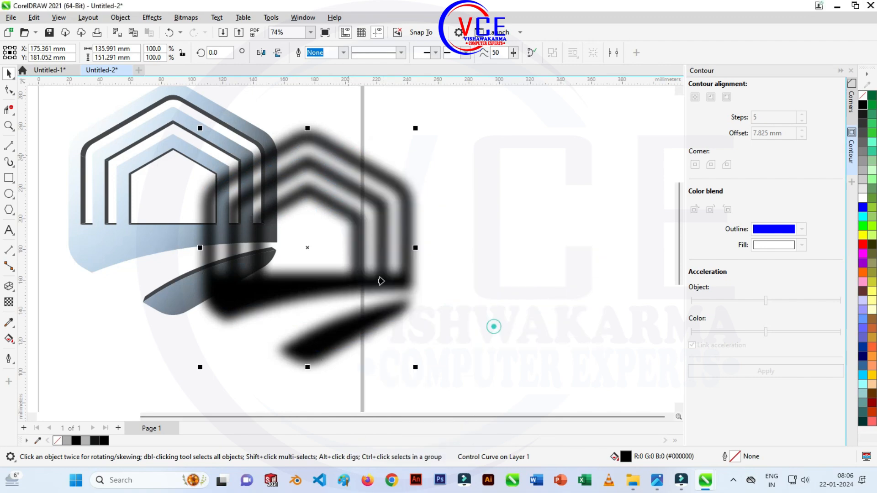
click(114, 242)
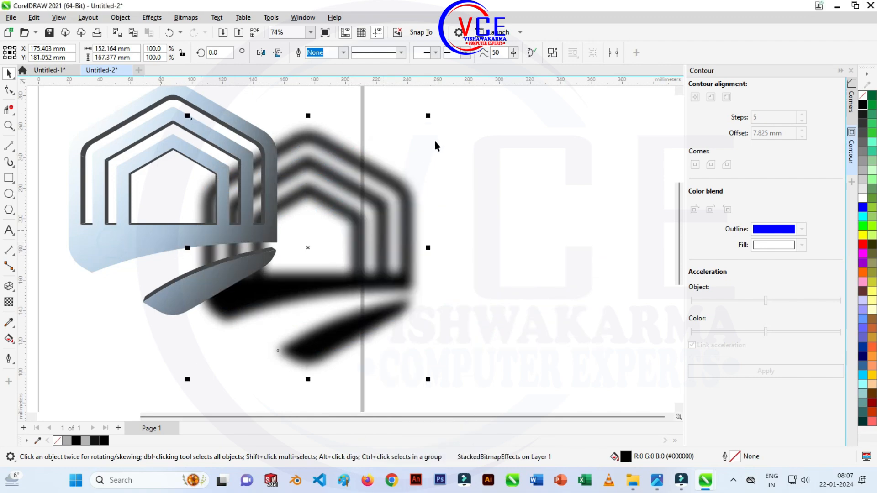
Position the blurred copy as a slightly offset shadow under the logo, centred at about 90.7 mm, 210.2 mm
scroll(435, 142, down, 2)
drag(393, 272, 280, 257)
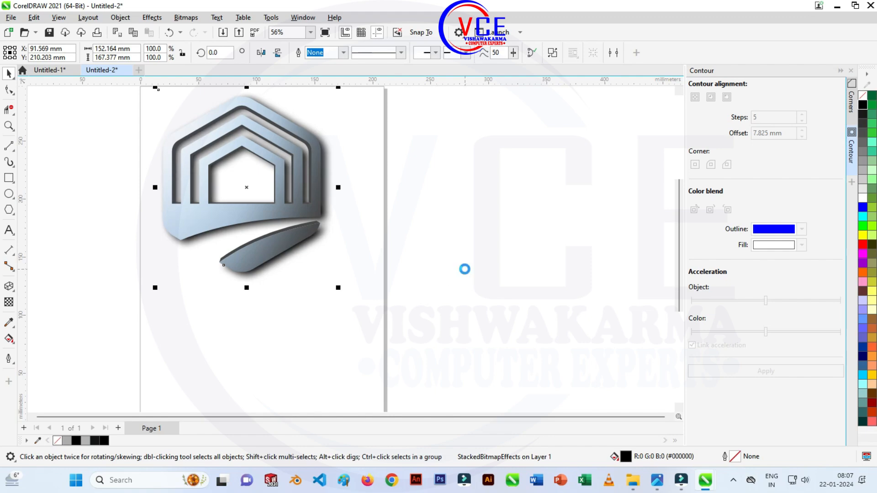
key(Left)
key(Left)
key(Left)
key(Left)
key(Left)
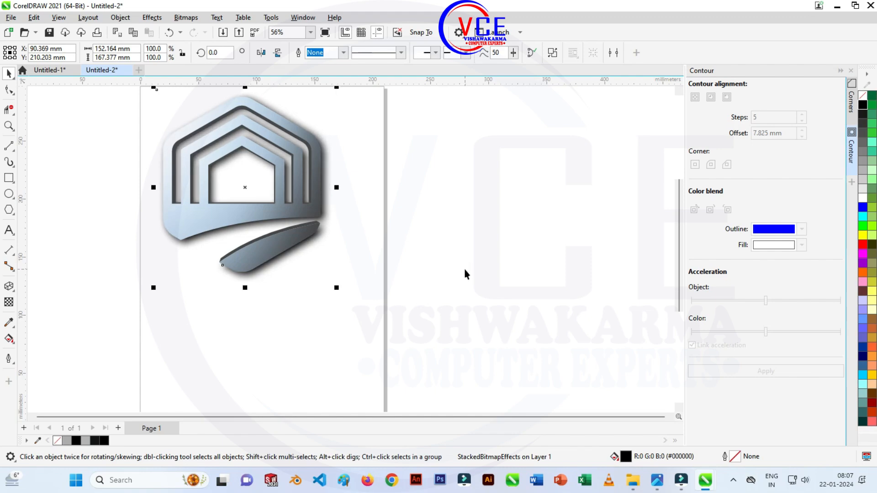
key(Right)
scroll(399, 203, down, 1)
scroll(300, 122, up, 1)
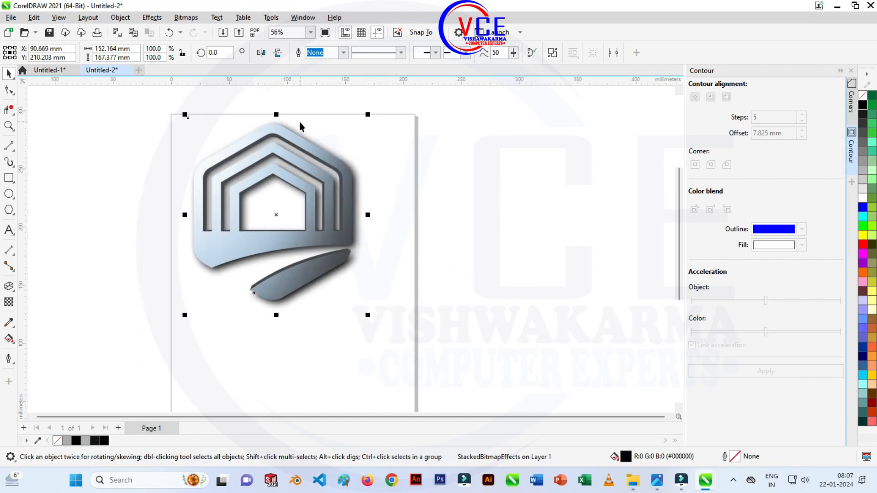
scroll(271, 202, up, 1)
click(411, 201)
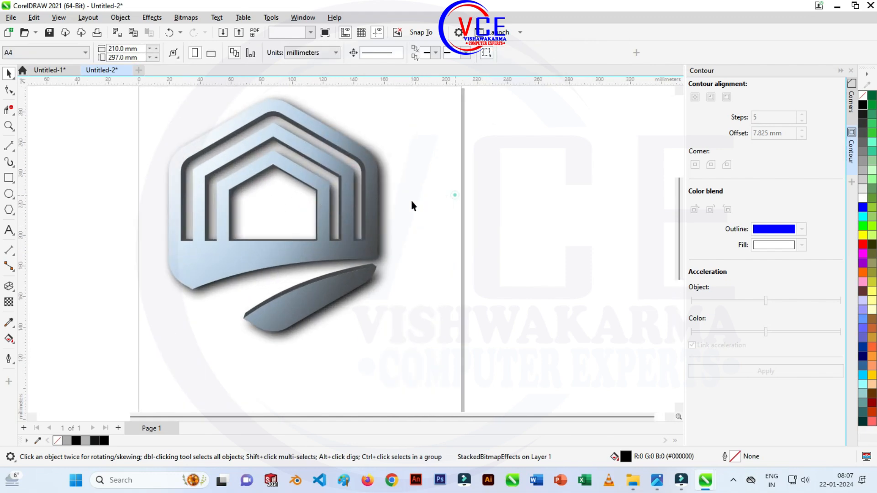
Import the HD-wallpaper-black-leather-abstract-thumbnail image beside the logo and enlarge it to about 105 × 188 mm
scroll(266, 202, down, 1)
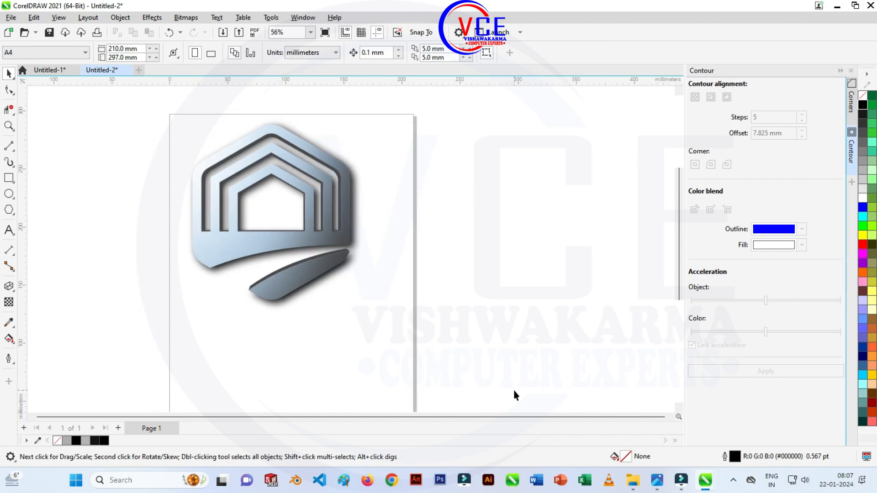
key(F10)
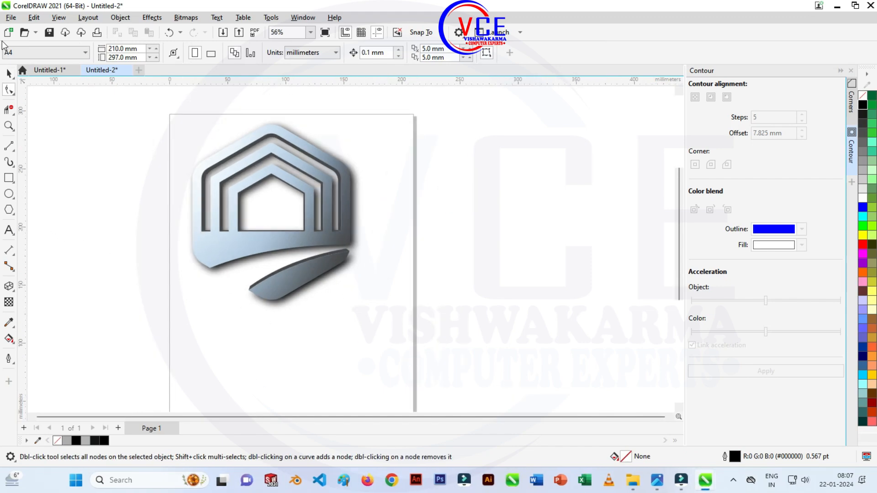
click(8, 19)
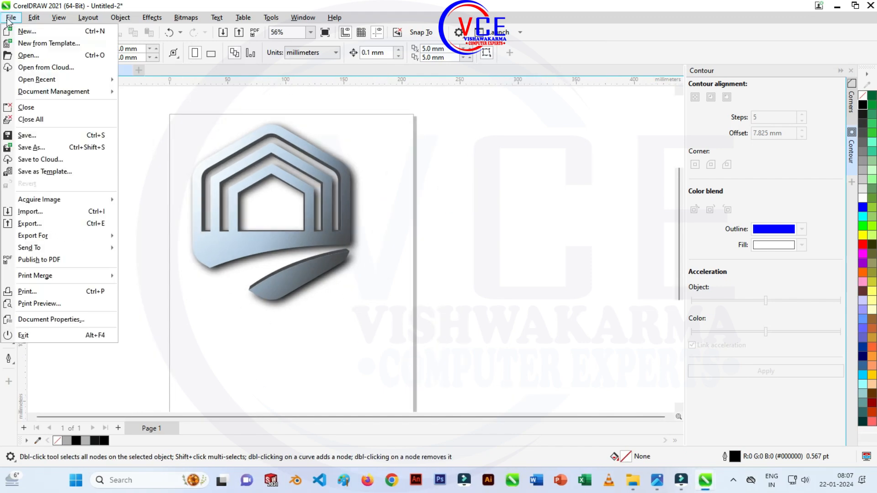
click(46, 210)
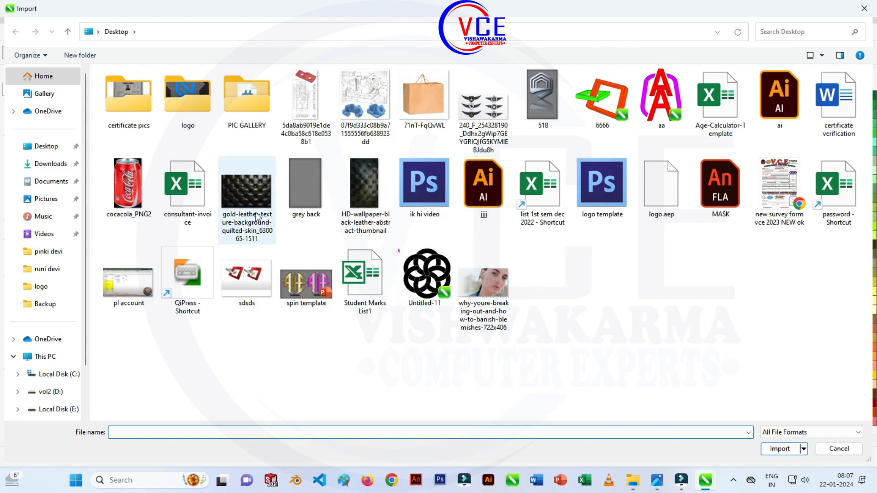
double_click(361, 186)
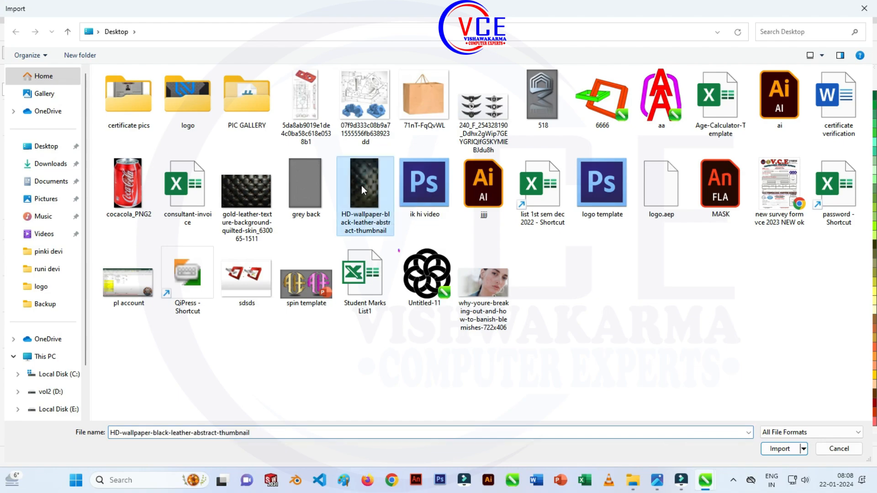
click(370, 156)
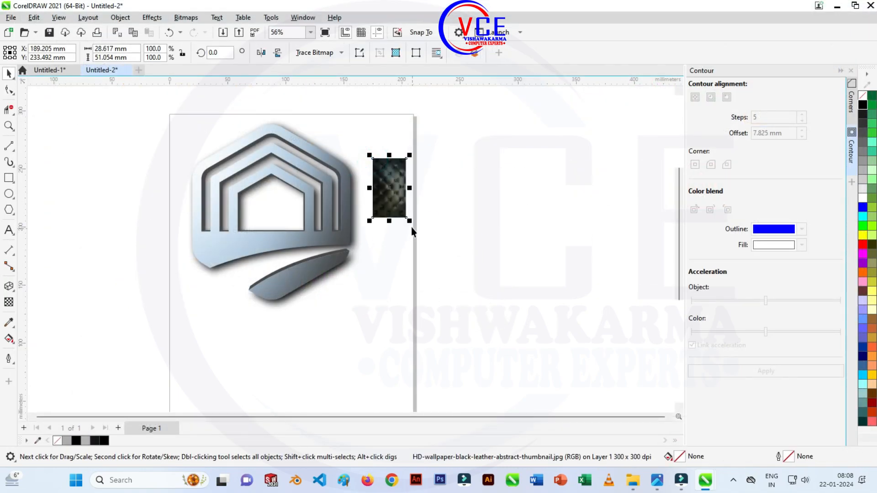
drag(410, 221, 566, 380)
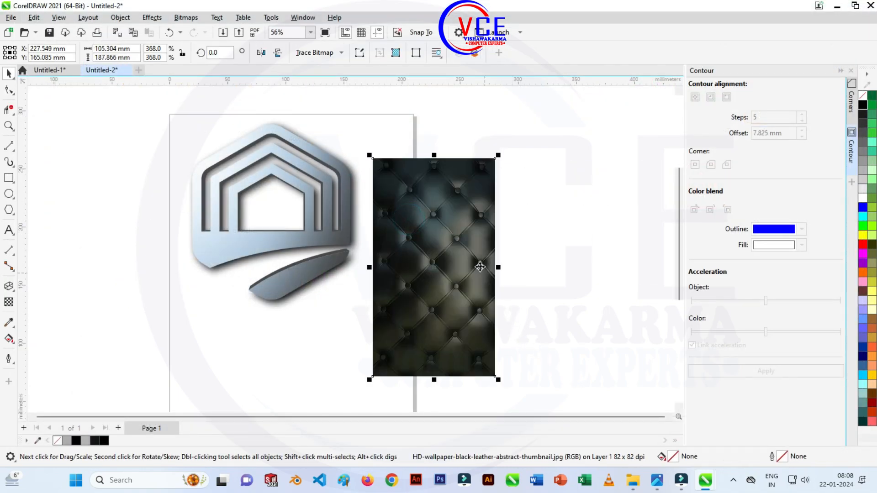
Rotate the leather image by 90° and move it over the logo near the page's upper edge
click(480, 181)
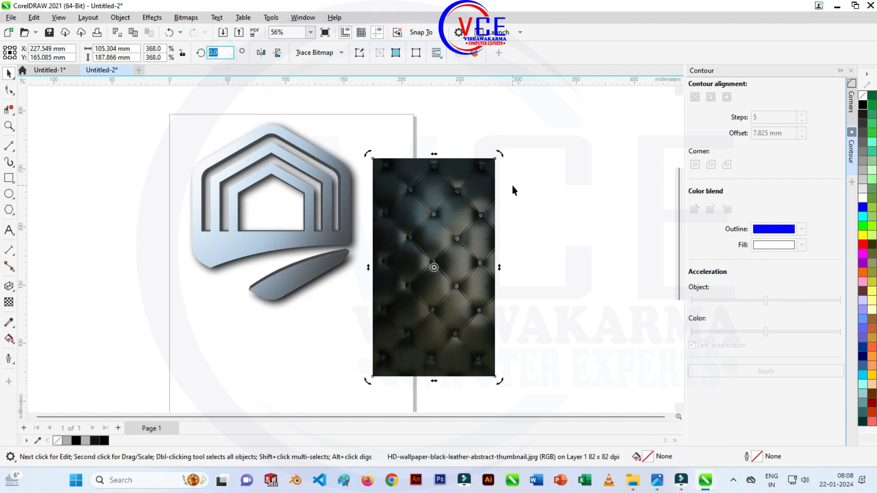
text(0)
key(Return)
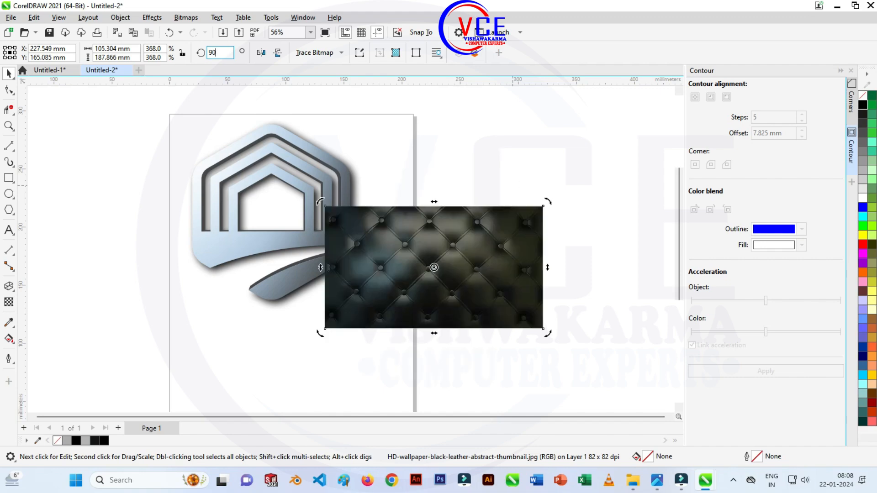
drag(485, 268, 338, 177)
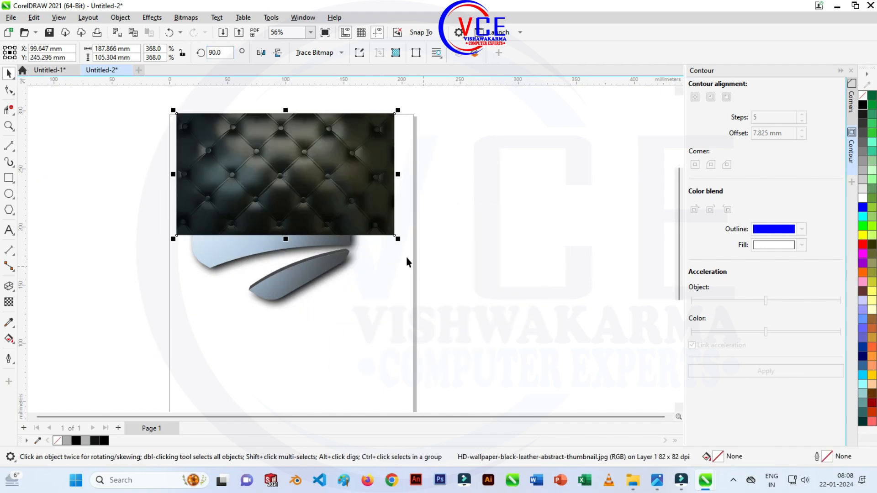
Enlarge the leather image to about 323 × 181 mm and order it behind the logo
drag(402, 242, 568, 333)
right_click(402, 185)
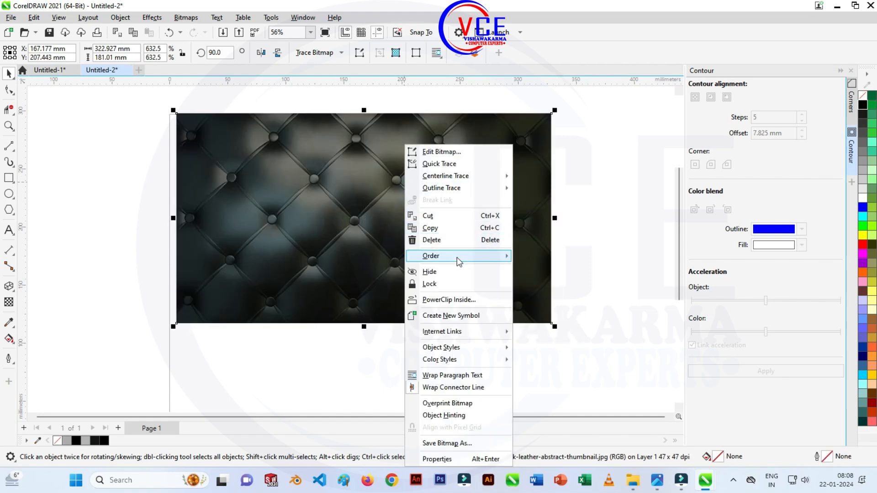
click(457, 257)
click(545, 269)
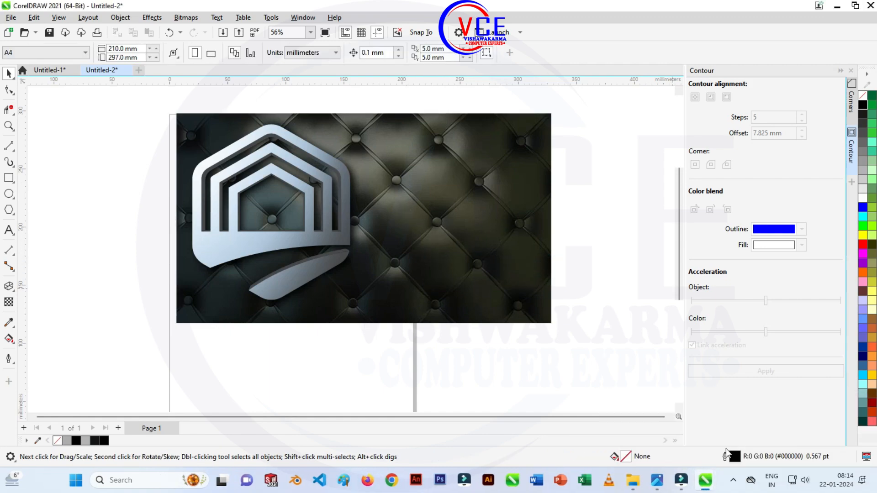
Duplicate the logo group horizontally onto the empty half of the leather background, centred at about X 243.2 mm
scroll(598, 130, up, 1)
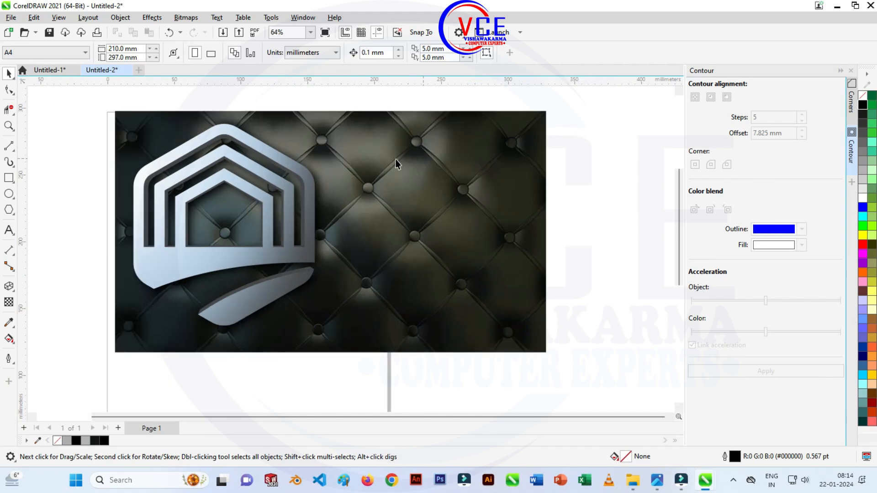
click(189, 173)
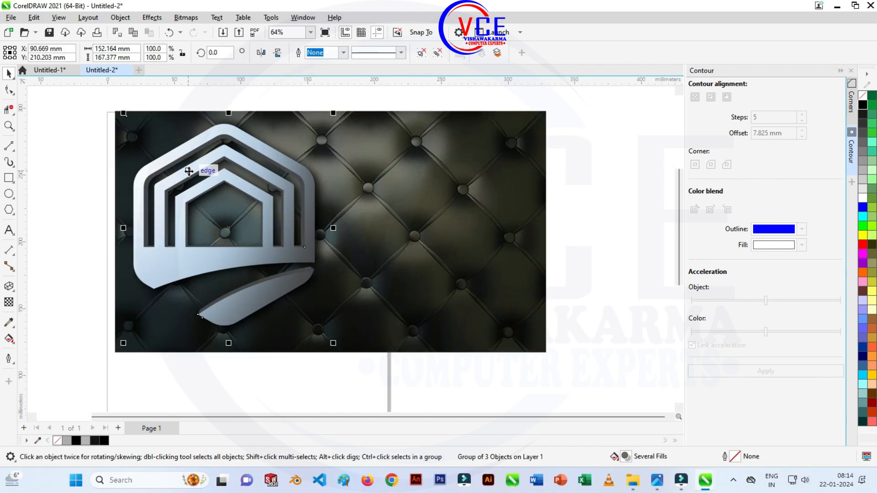
drag(188, 171, 391, 178)
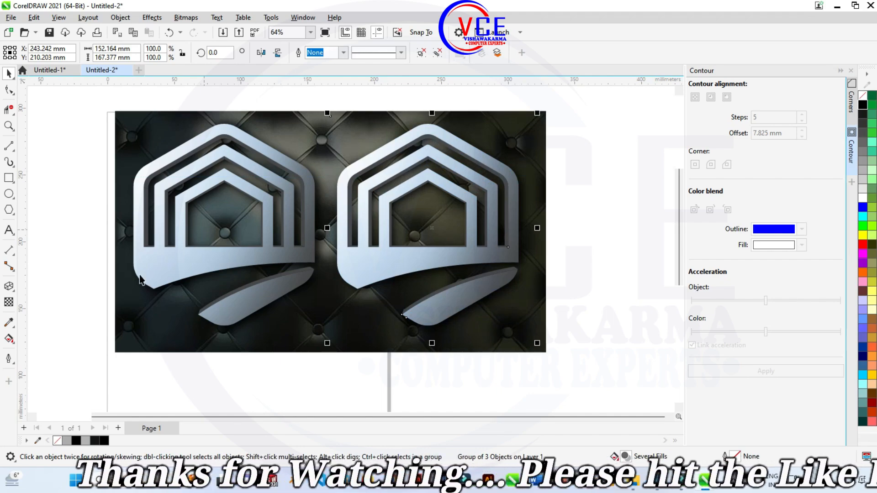
Fill the duplicated logo group with the striped gold fountain fill preset and deselect it
click(12, 343)
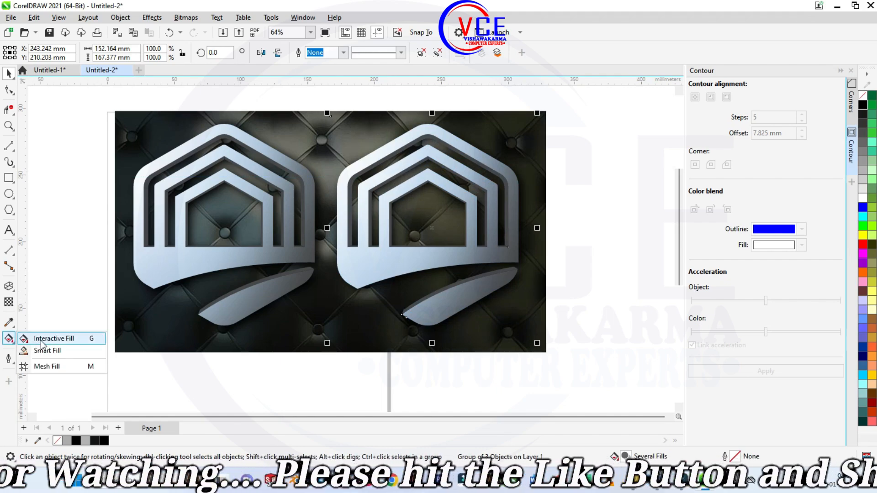
click(41, 340)
click(175, 53)
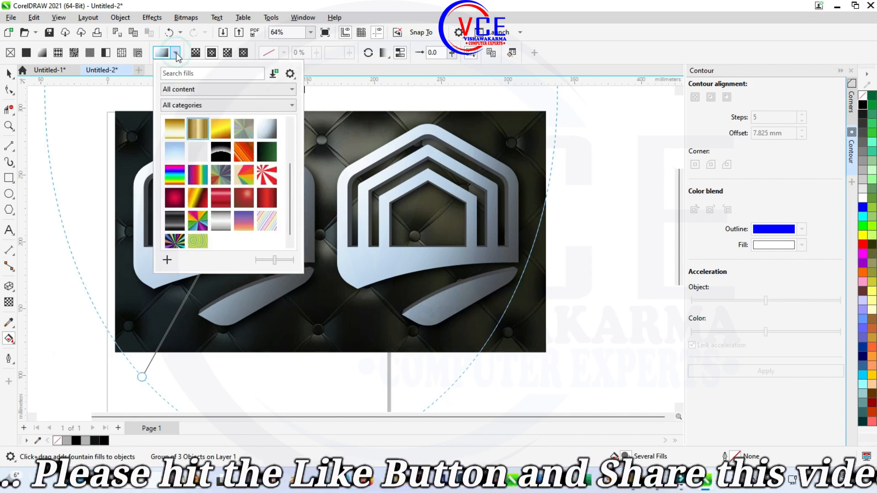
click(197, 123)
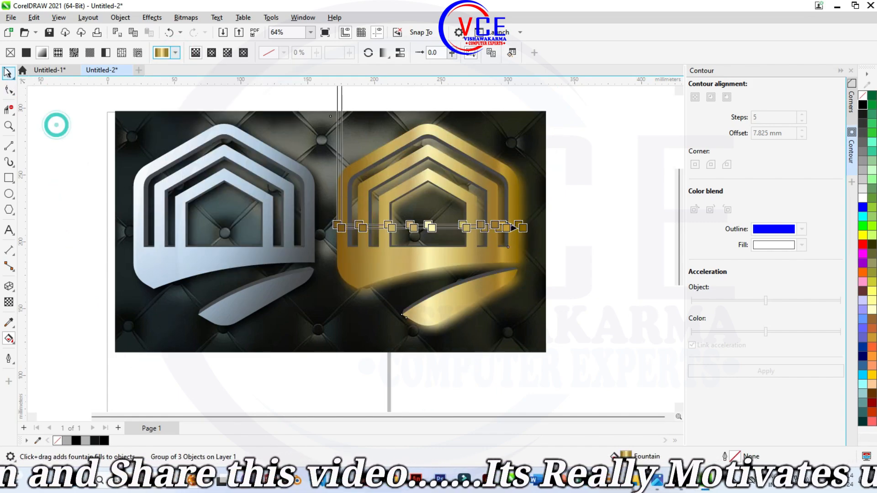
click(8, 73)
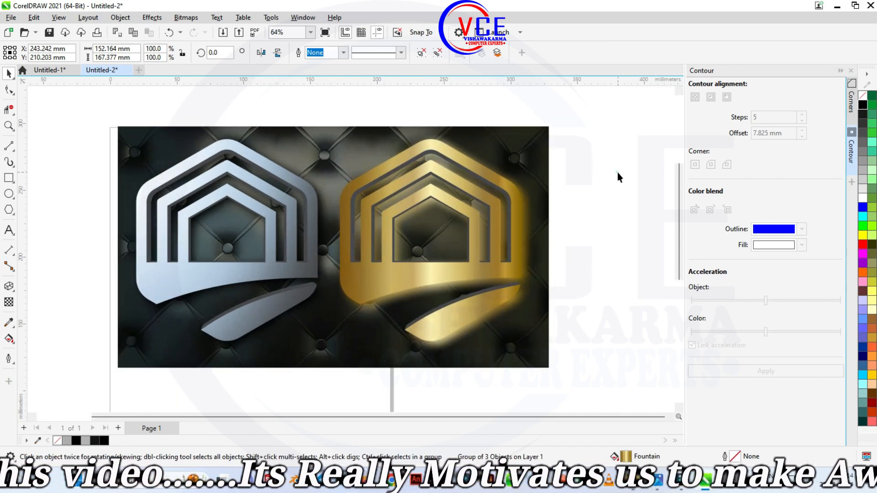
click(617, 172)
Draw a rectangle about 323 × 181 mm along the leather image's edges and set its outline width to 16 pt
click(9, 178)
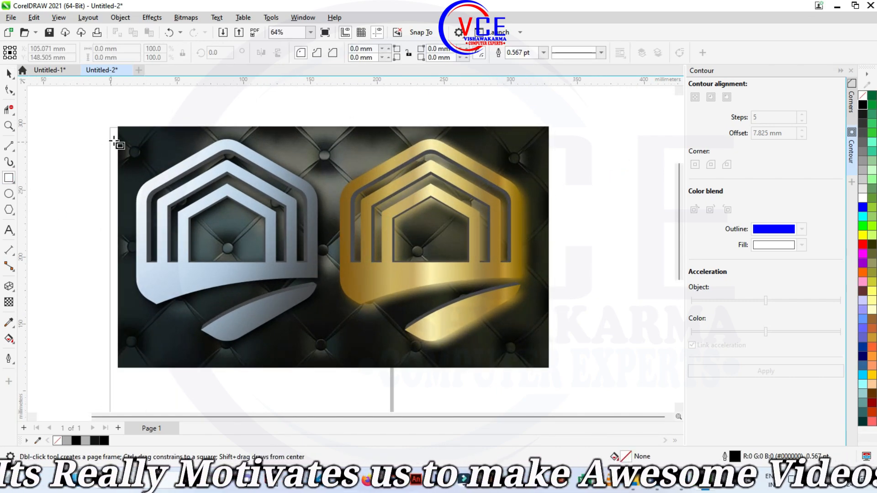
mouse_move(117, 127)
mouse_down()
mouse_move(312, 284)
mouse_move(515, 347)
mouse_move(550, 366)
mouse_up()
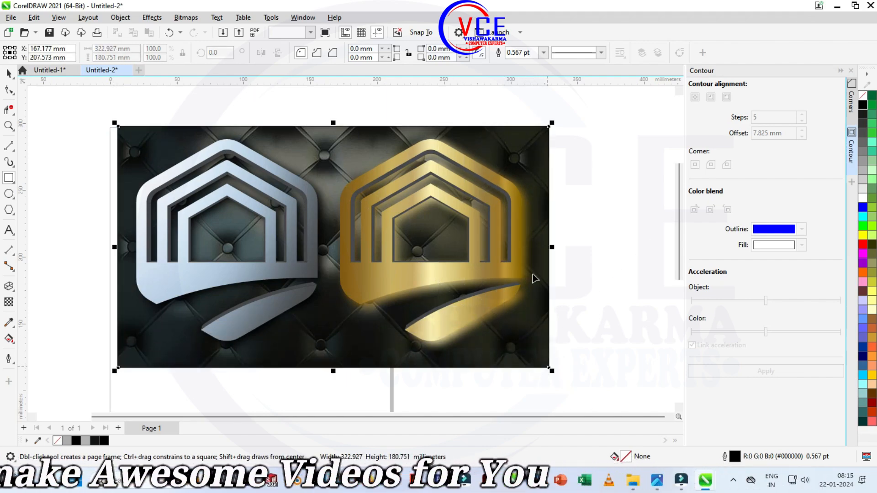
click(544, 53)
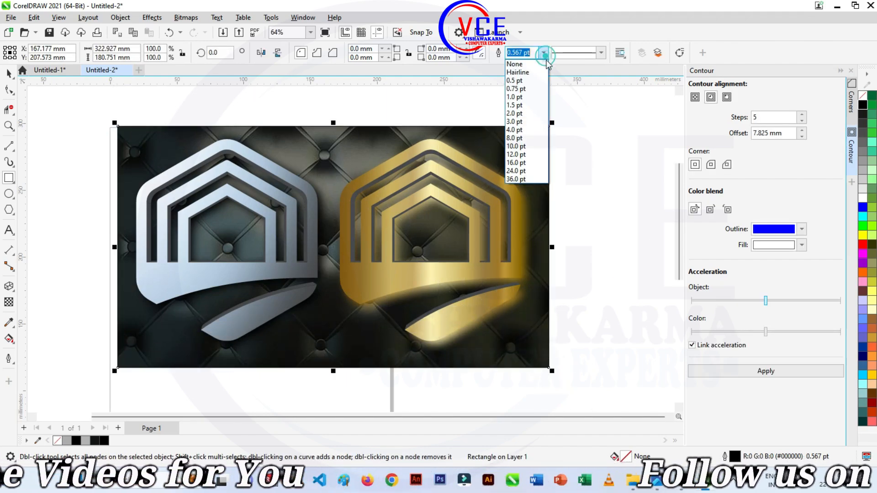
click(516, 154)
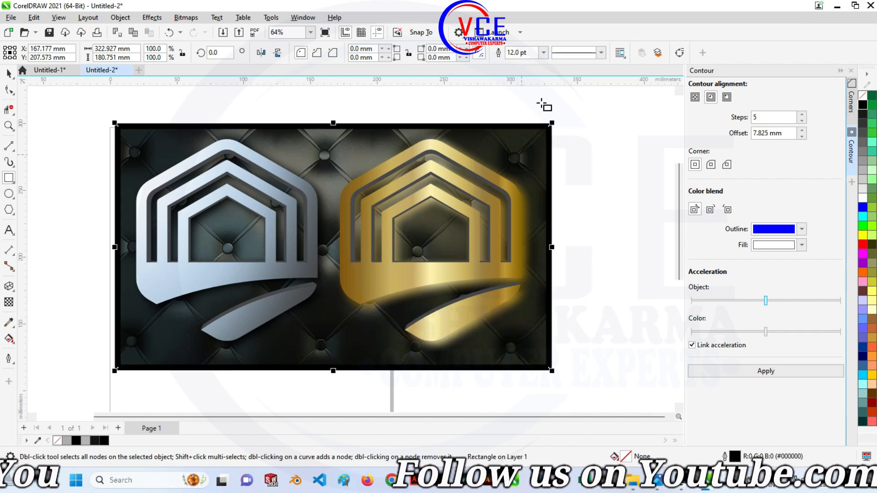
click(543, 53)
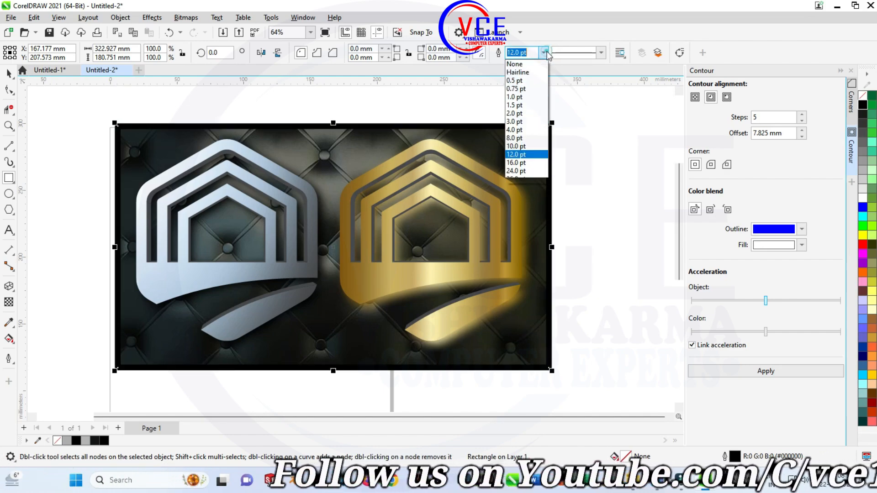
click(523, 165)
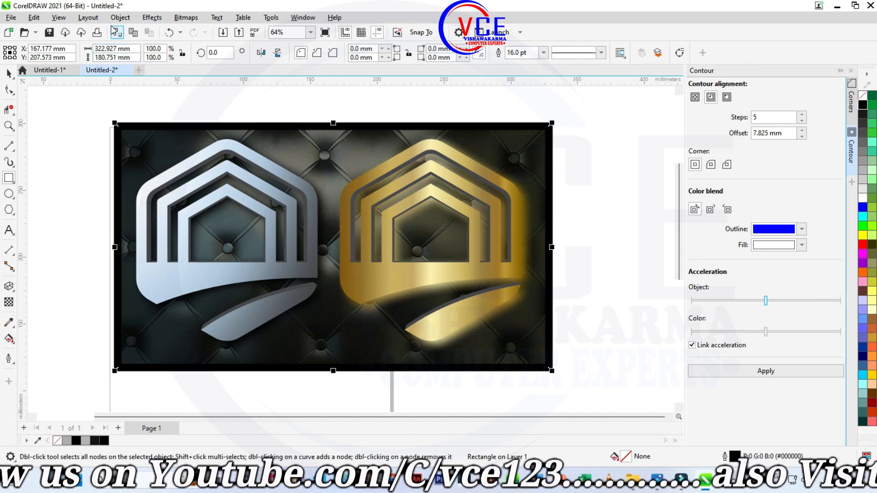
Position the rectangle's outline outside its edge and convert the outline to an object
click(7, 360)
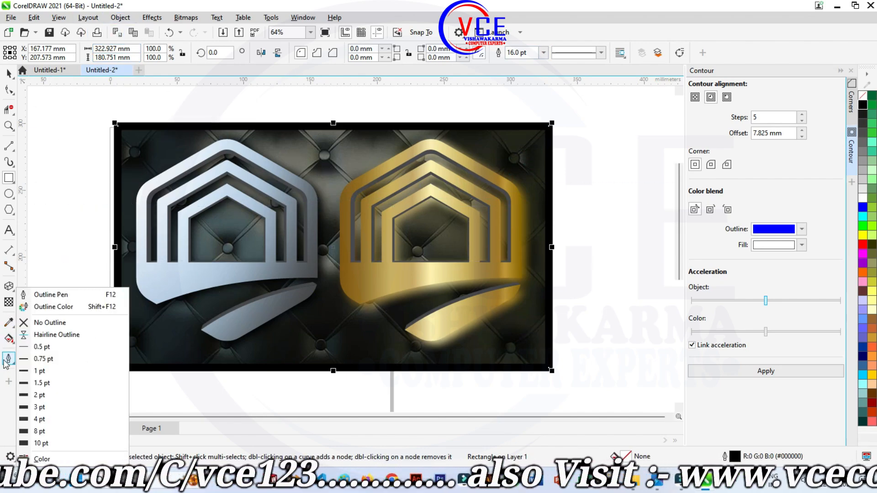
click(51, 295)
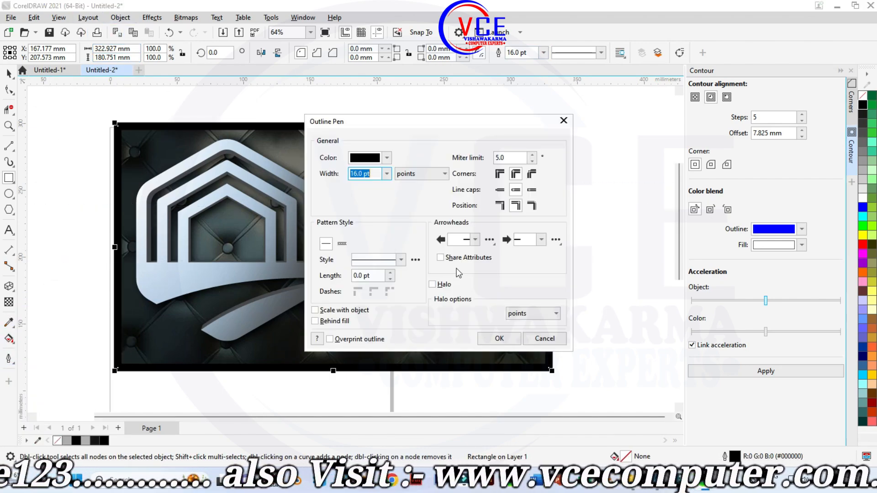
click(500, 207)
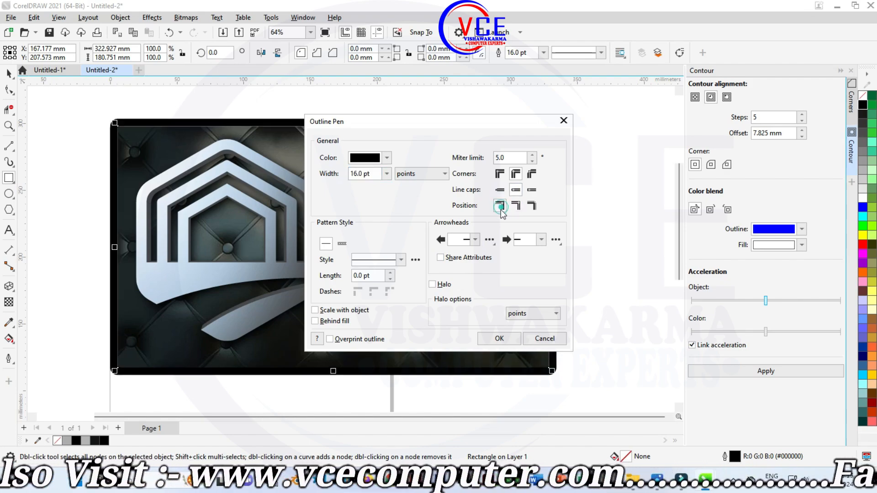
click(501, 339)
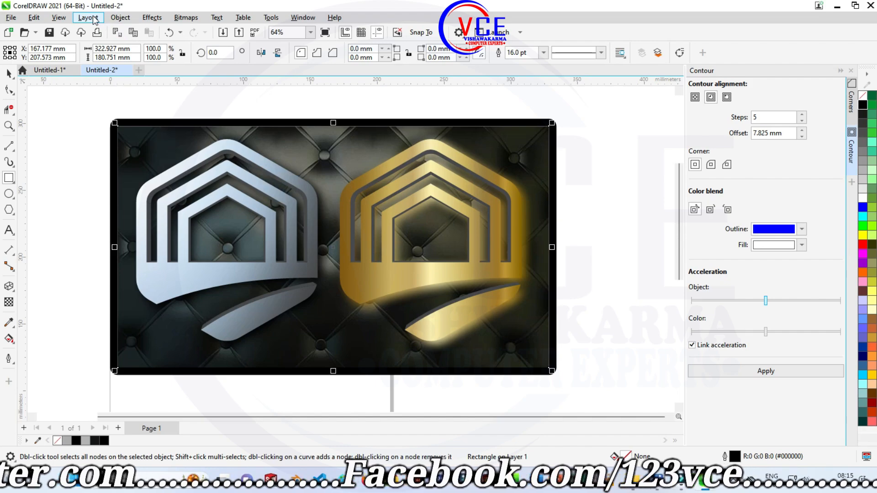
click(120, 17)
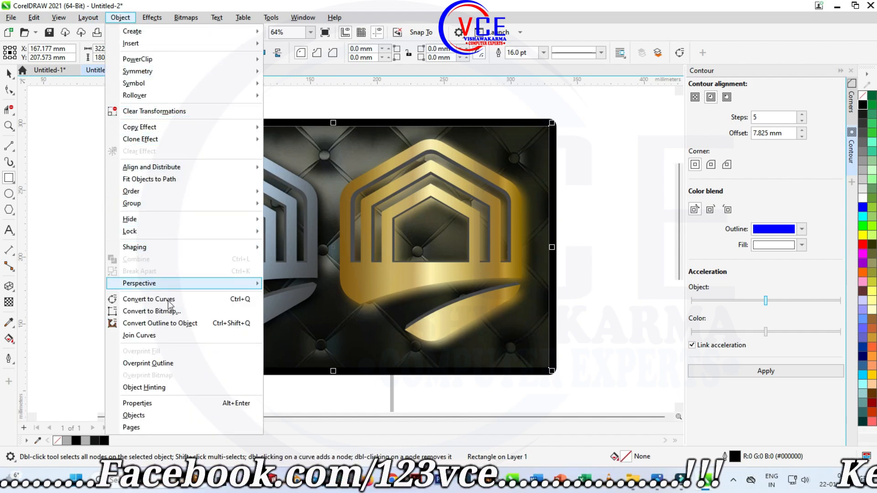
click(179, 324)
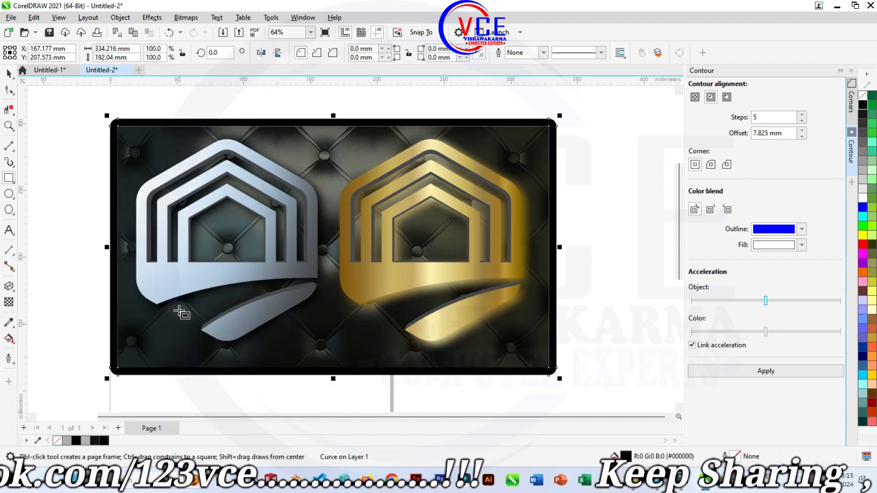
Give the converted frame a fountain fill using the striped gold preset
click(8, 340)
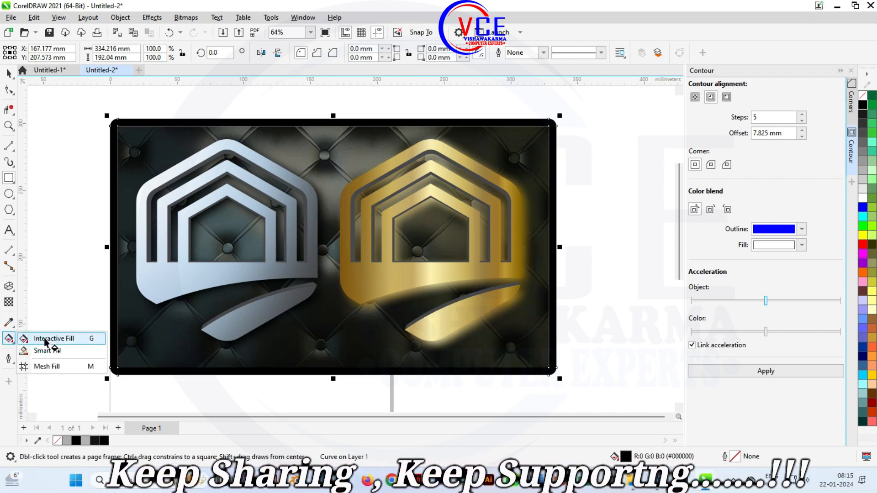
click(46, 340)
click(42, 53)
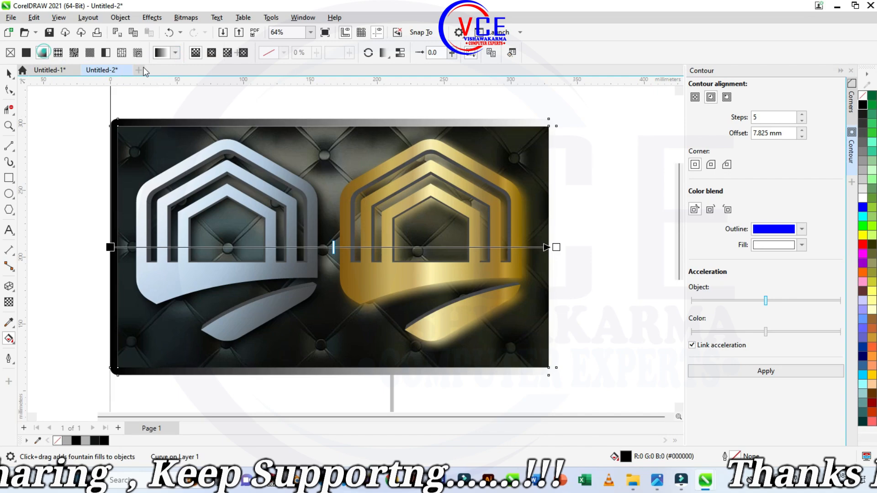
click(175, 53)
click(198, 128)
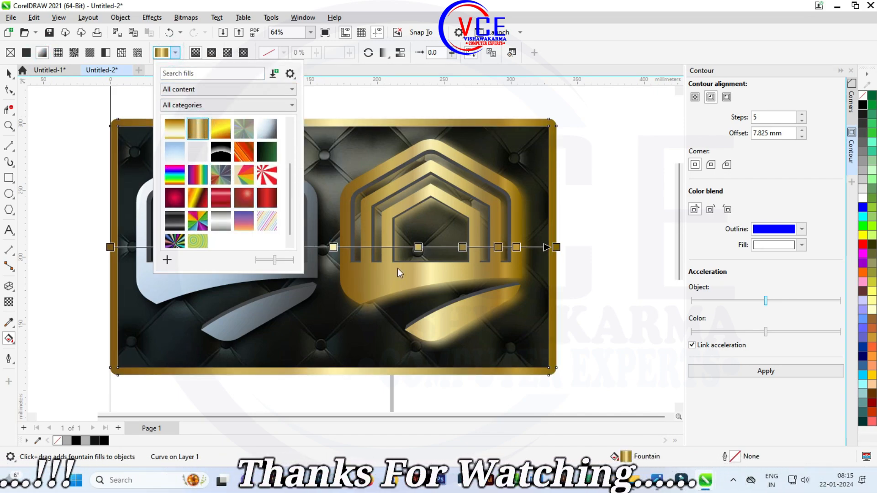
Run the frame's gold gradient diagonally from its upper-left corner to its lower-right corner
click(110, 248)
drag(111, 248, 117, 125)
drag(556, 249, 549, 368)
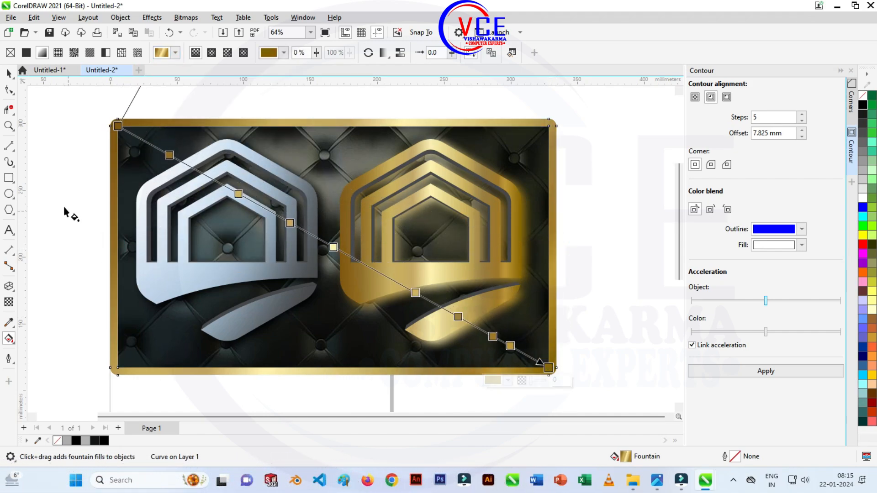
click(9, 74)
Add a shadow to the gold frame using the Inner Edge preset
scroll(154, 120, up, 1)
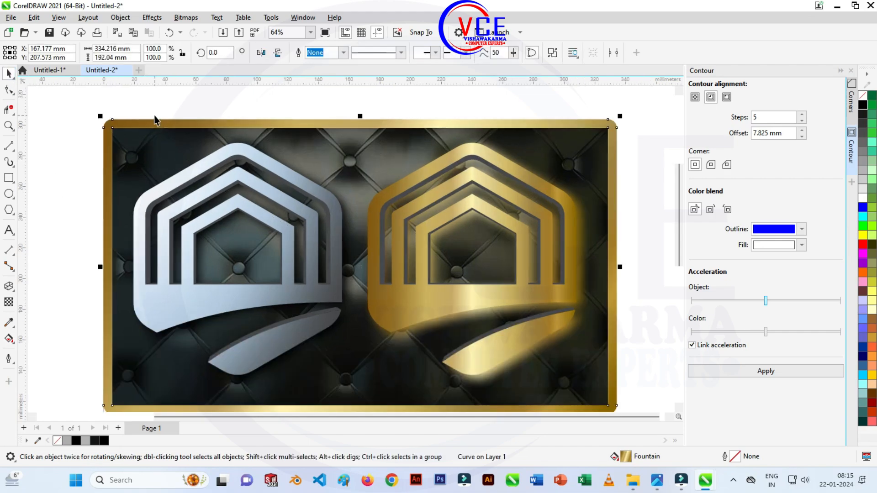
scroll(155, 91, down, 1)
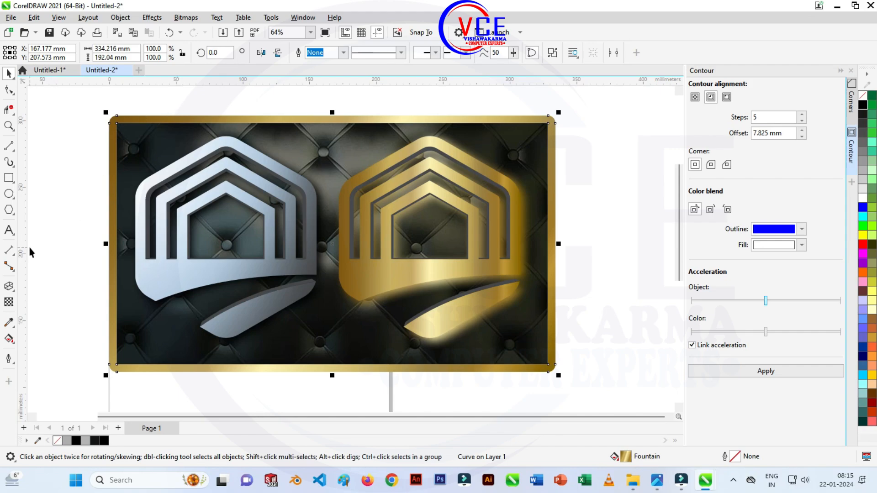
click(11, 291)
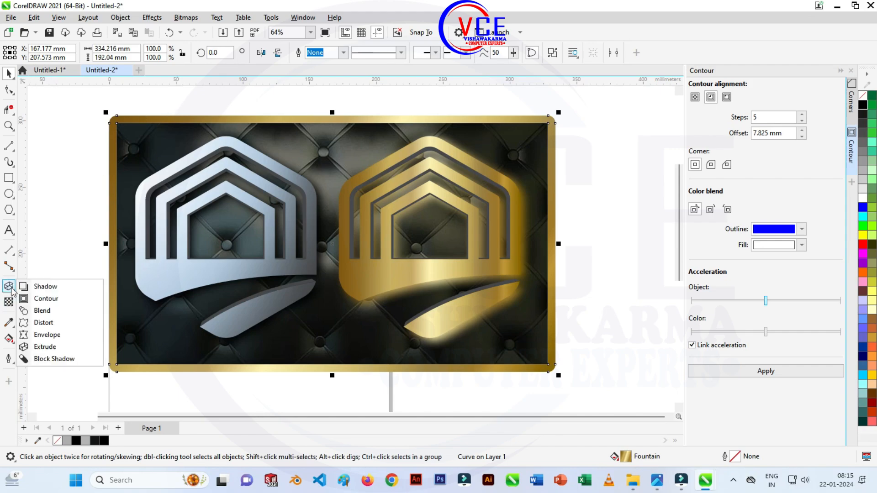
click(51, 285)
click(28, 53)
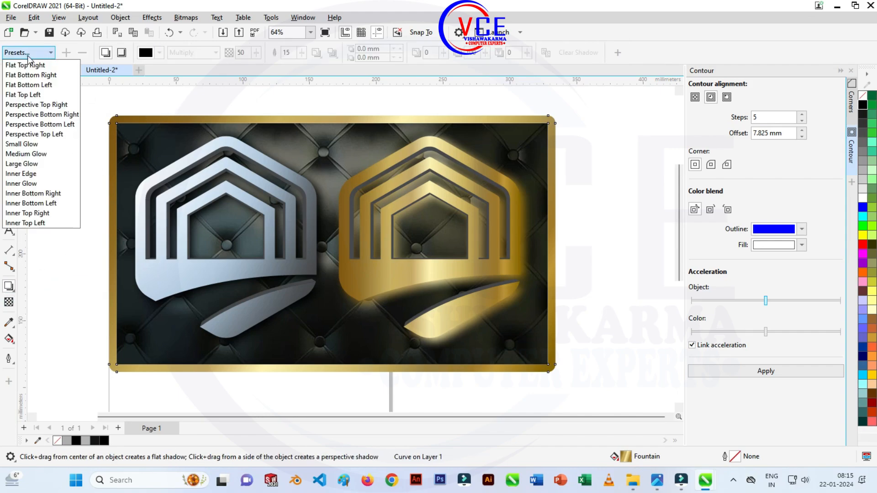
click(27, 174)
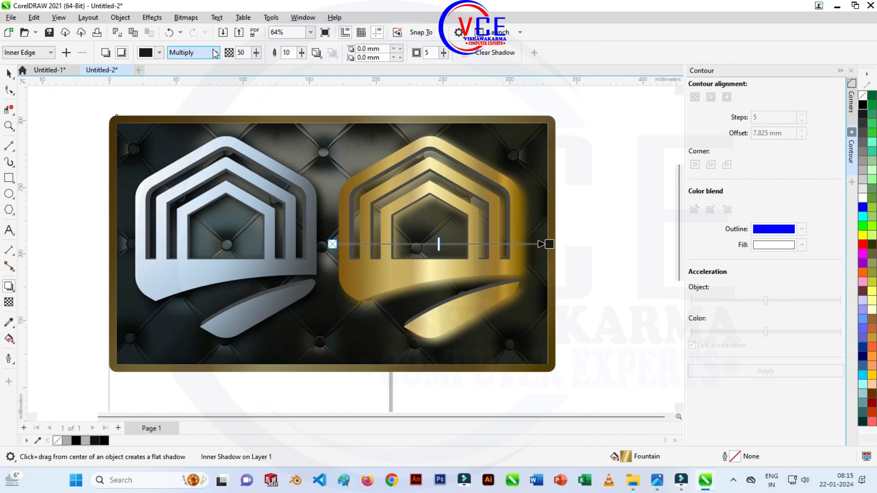
Set the frame shadow's merge mode to Normal, opacity to 31 and feathering to 1, and deselect the frame
click(215, 53)
click(185, 65)
click(257, 53)
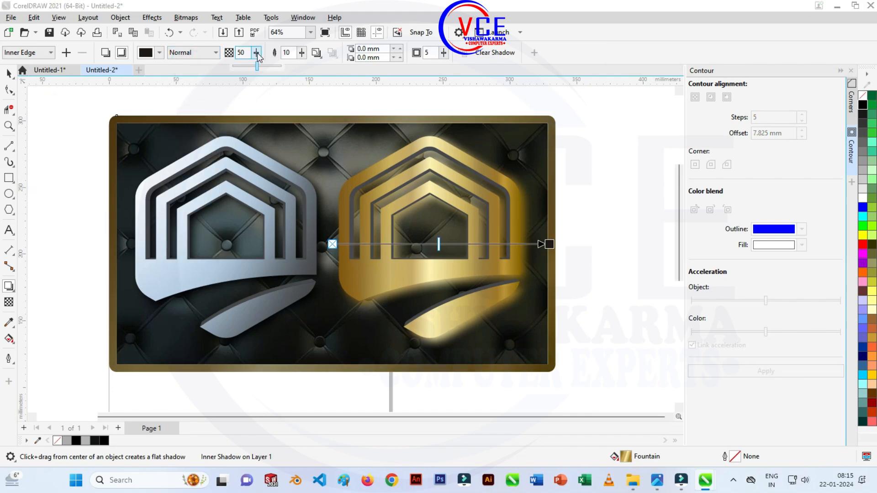
drag(257, 54, 248, 67)
mouse_move(300, 53)
mouse_down()
mouse_move(303, 66)
mouse_move(302, 55)
mouse_move(294, 68)
mouse_up()
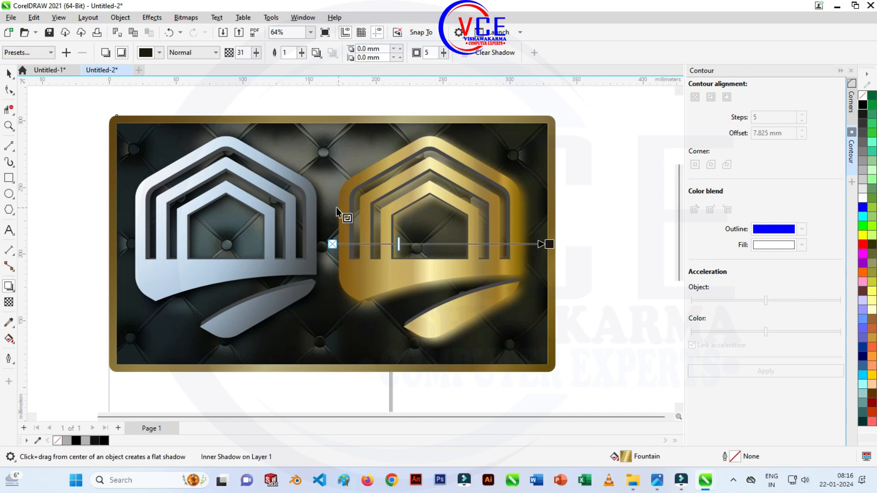
click(8, 73)
click(59, 132)
scroll(256, 168, up, 1)
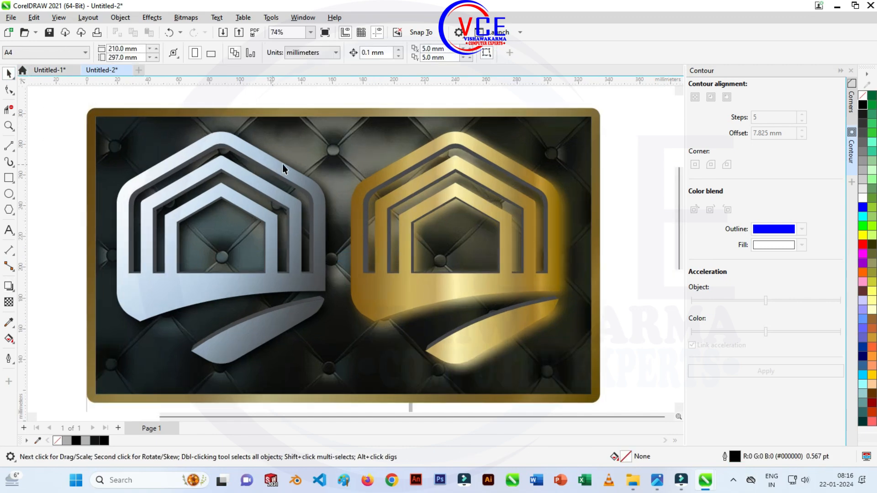